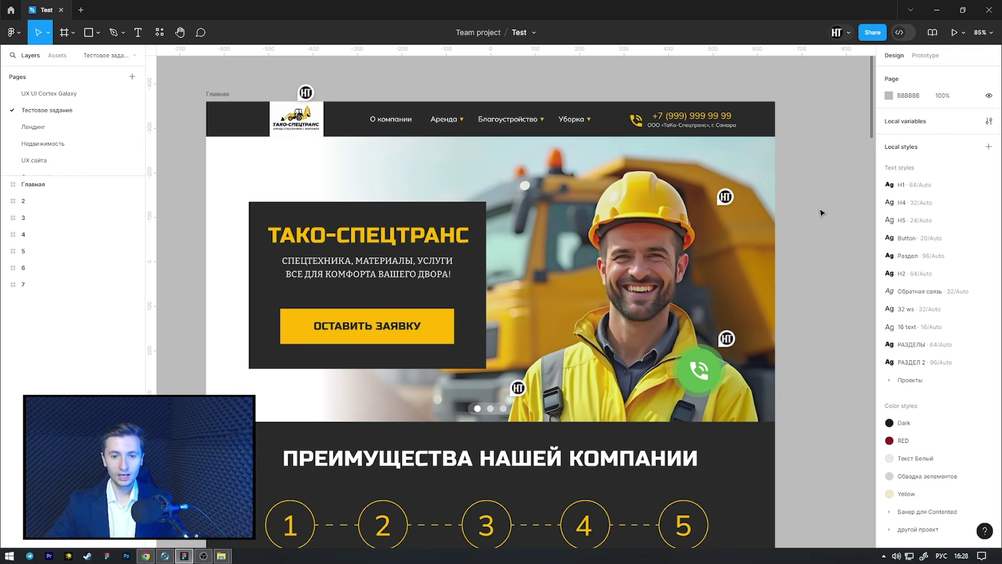
- Select the header bar to expand the Главная layers (Слайдер, Шапка, Текст, Фон), then deselect
{"action": "scroll", "coordinate": [581, 293], "scroll_direction": "up", "scroll_amount": 1}
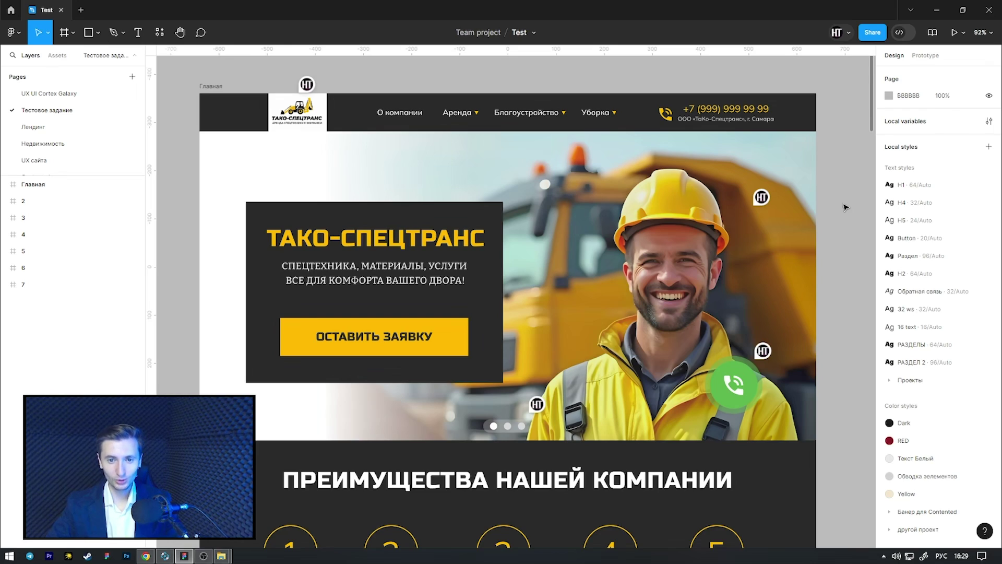
{"action": "scroll", "coordinate": [848, 208], "scroll_direction": "up", "scroll_amount": 1}
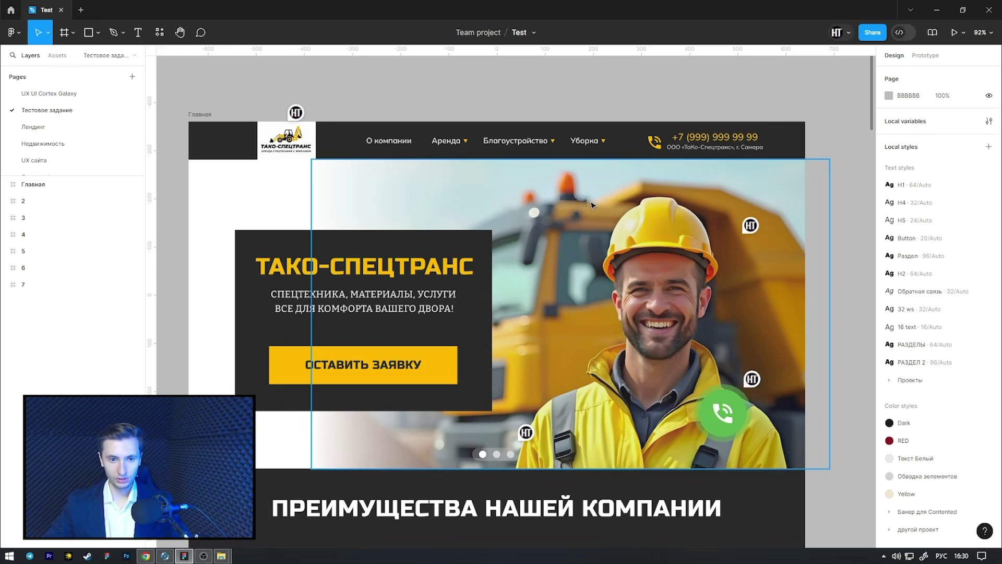
{"action": "left_click_drag", "start_coordinate": [834, 209], "coordinate": [844, 192]}
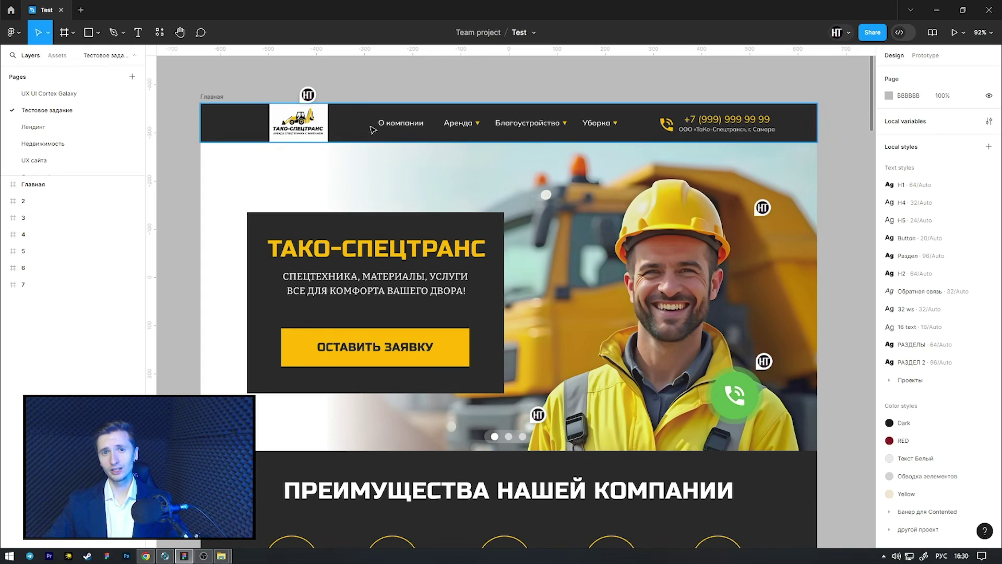
{"action": "mouse_move", "coordinate": [509, 123]}
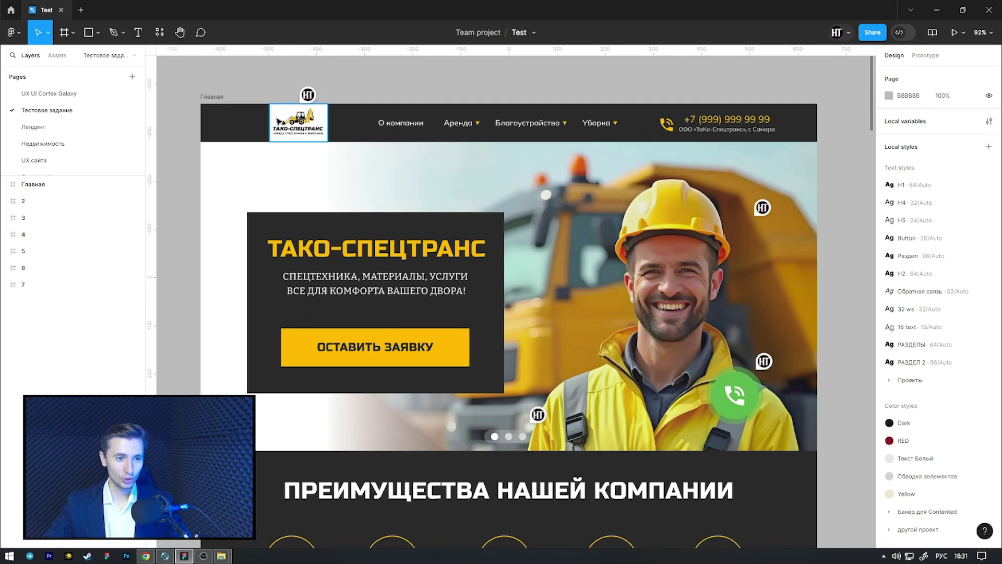
{"action": "left_click", "coordinate": [351, 128]}
{"action": "left_click", "coordinate": [826, 201]}
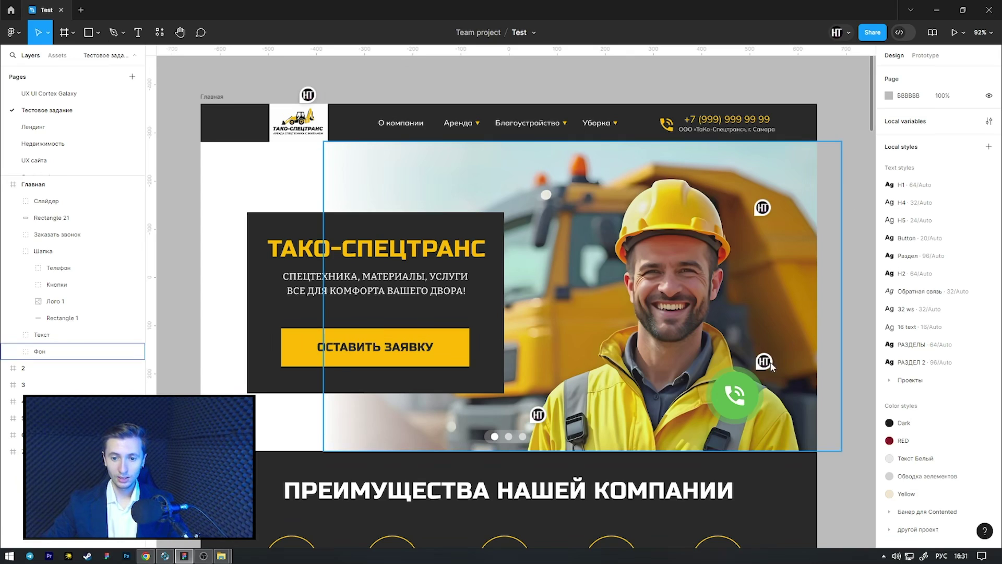
{"action": "mouse_move", "coordinate": [763, 362]}
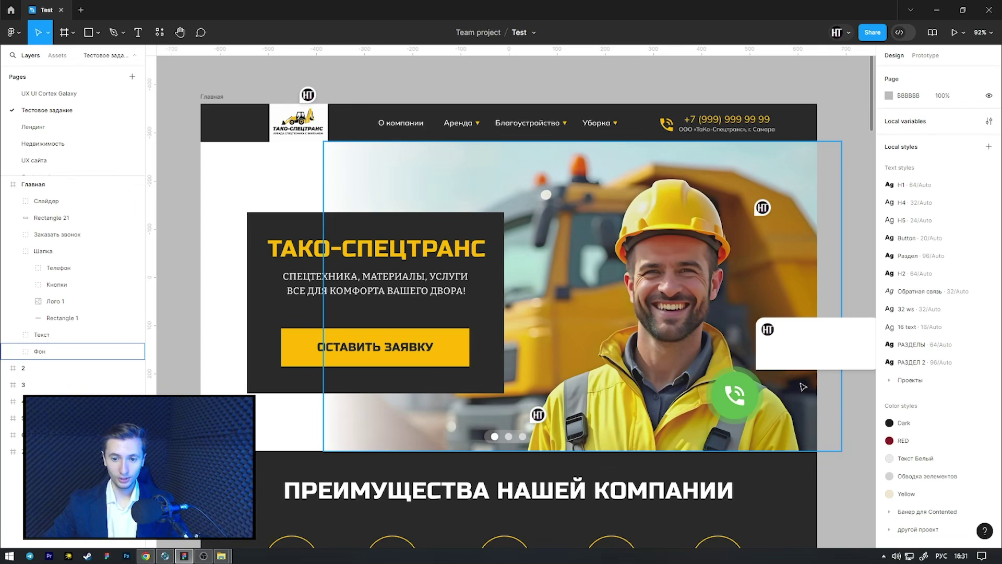
{"action": "scroll", "coordinate": [771, 367], "scroll_direction": "down", "scroll_amount": 1}
{"action": "scroll", "coordinate": [771, 367], "scroll_direction": "right", "scroll_amount": 2}
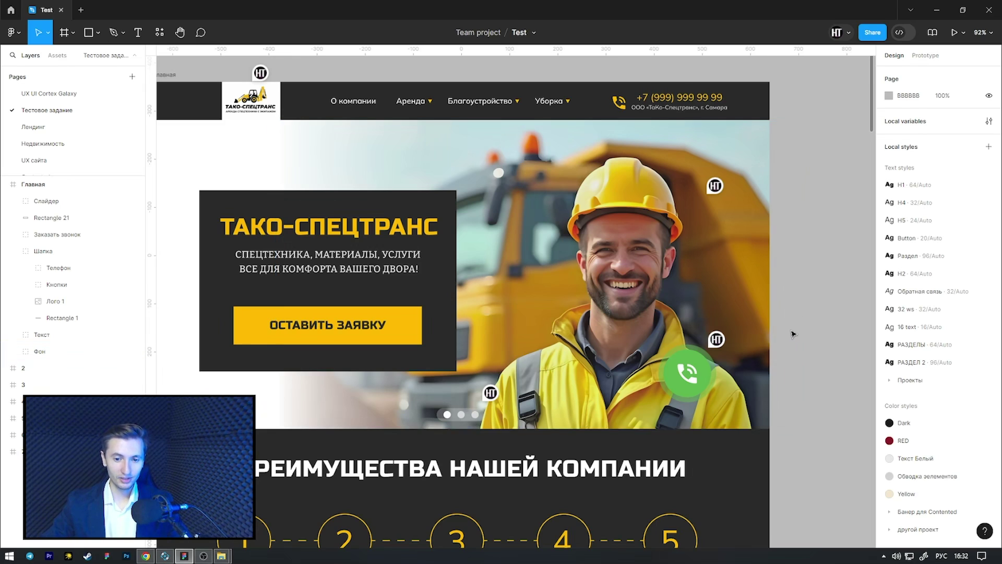
- Inspect the ОСТАВИТЬ ЗАЯВКУ label and the 120×120 Заказать звонок call button, then deselect
{"action": "mouse_move", "coordinate": [790, 350]}
{"action": "left_mouse_down"}
{"action": "mouse_move", "coordinate": [833, 378]}
{"action": "mouse_move", "coordinate": [829, 340]}
{"action": "left_mouse_up"}
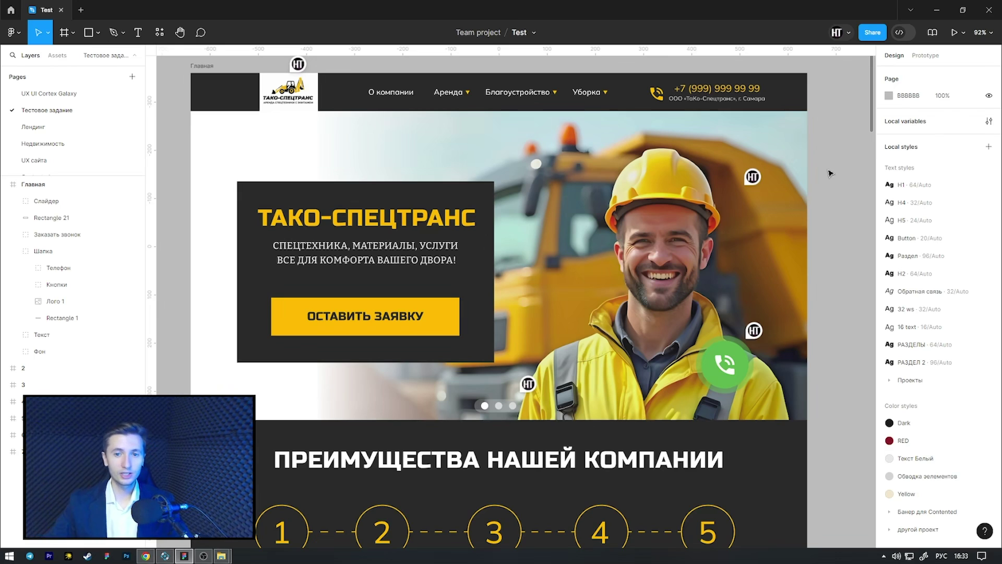
{"action": "scroll", "coordinate": [579, 138], "scroll_direction": "up", "scroll_amount": 2, "text": "ctrl"}
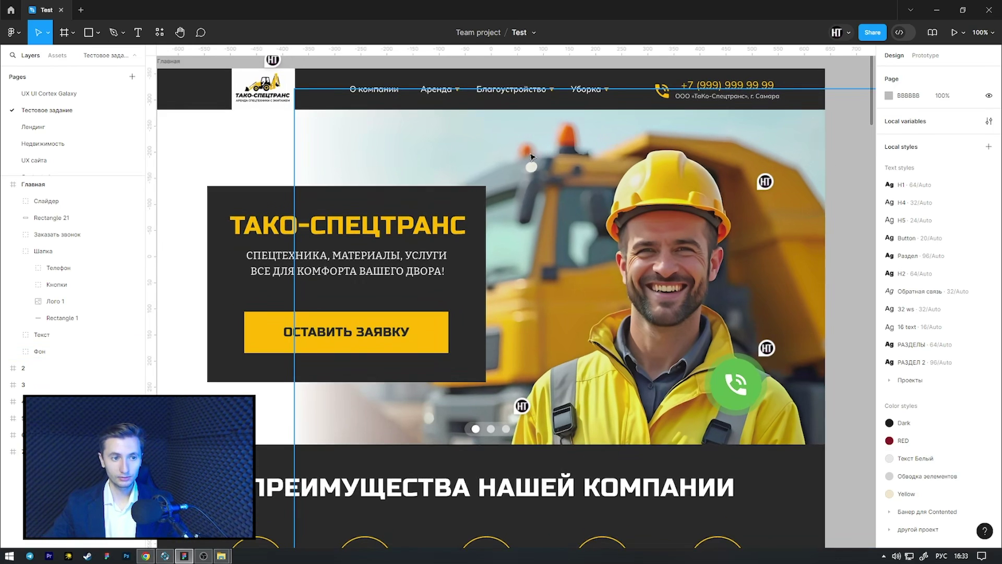
{"action": "scroll", "coordinate": [543, 161], "scroll_direction": "up", "scroll_amount": 1}
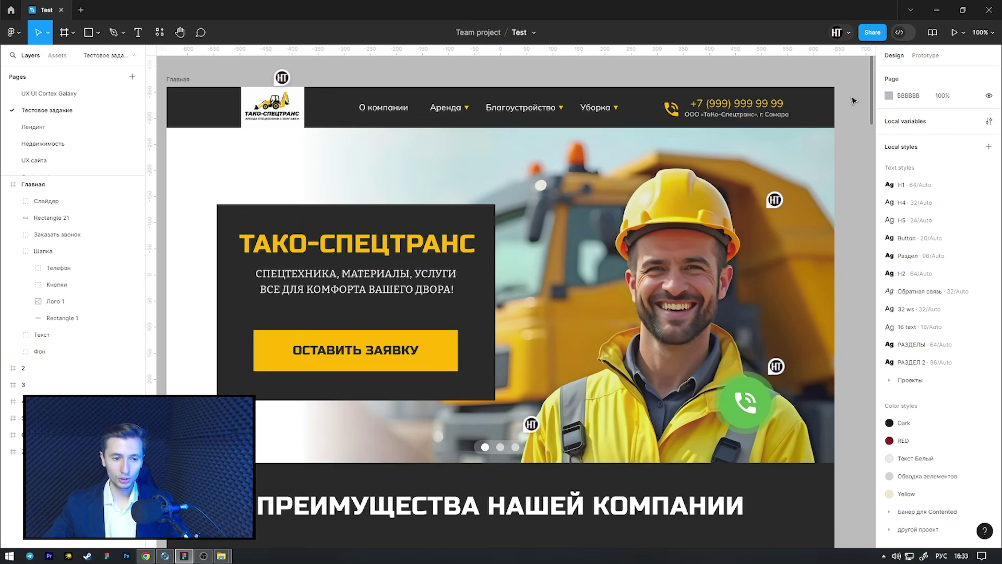
{"action": "scroll", "coordinate": [847, 108], "scroll_direction": "up", "scroll_amount": 1}
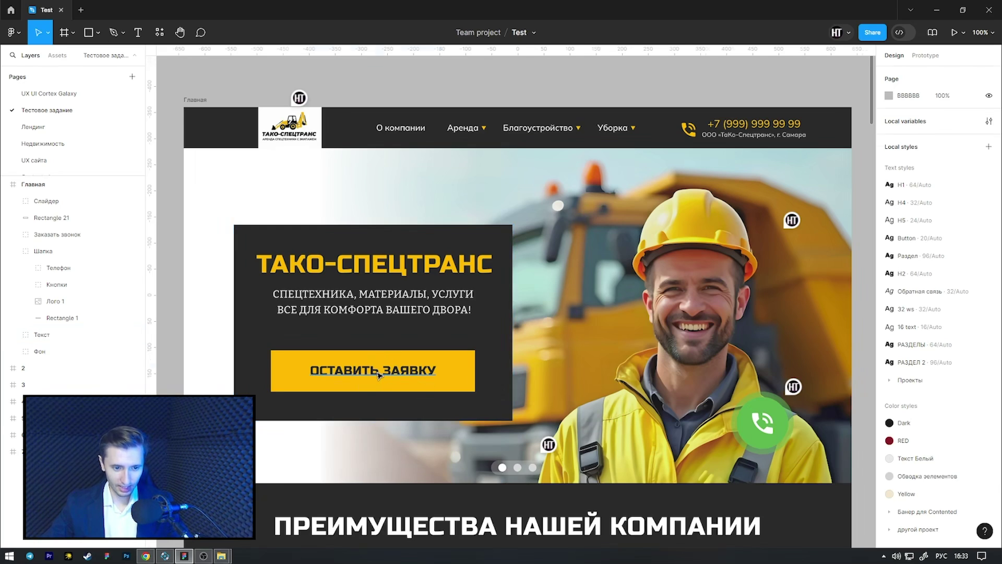
{"action": "left_click", "coordinate": [379, 375]}
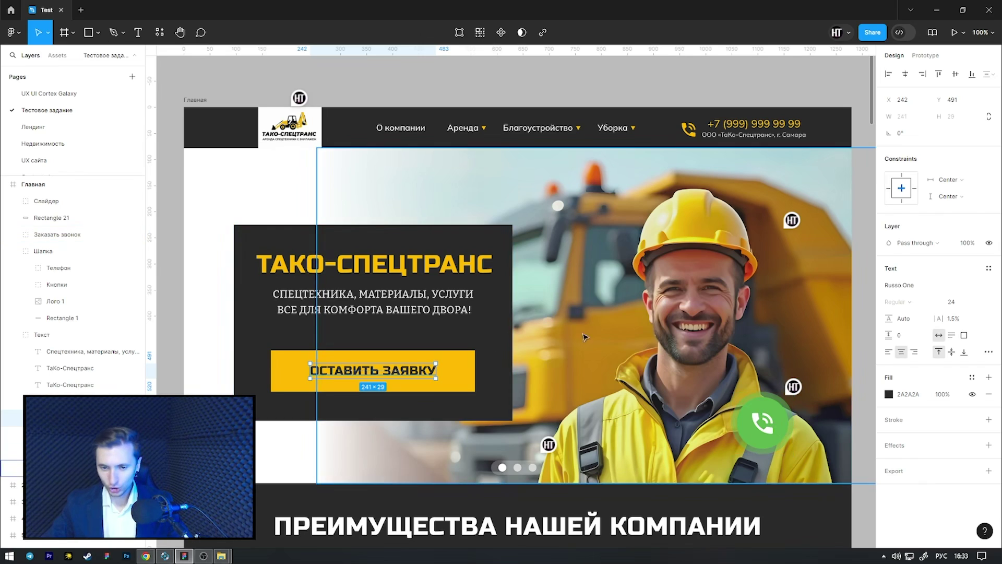
{"action": "left_click", "coordinate": [763, 419]}
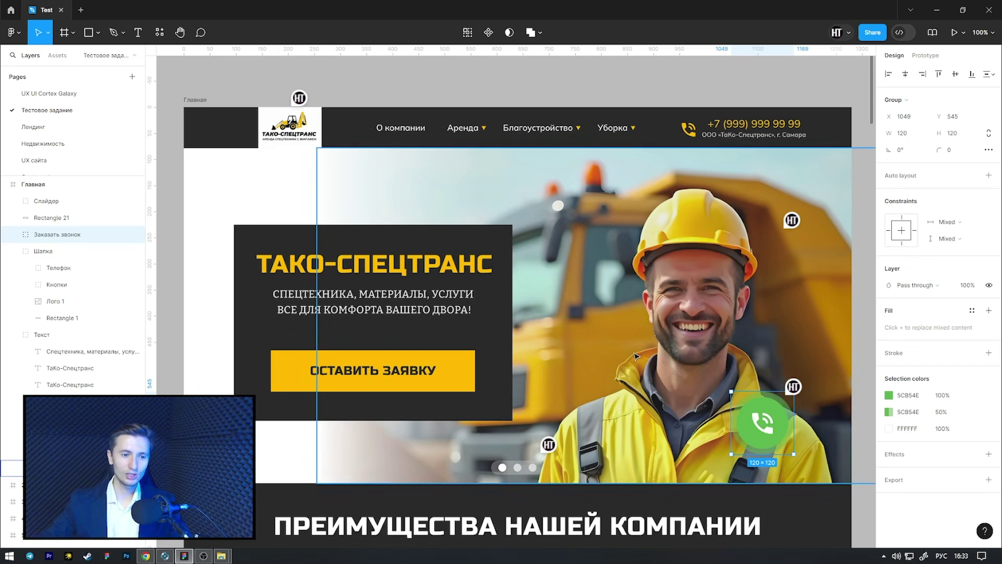
{"action": "left_click", "coordinate": [850, 88]}
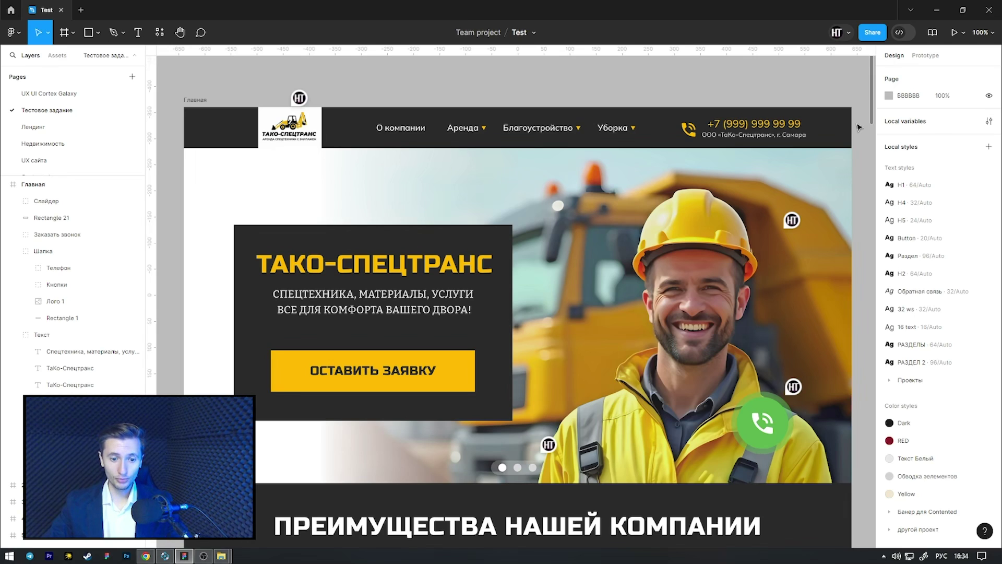
- Scroll down past ПРЕИМУЩЕСТВА НАШЕЙ КОМПАНИИ to the service cards with ПЕРЕЙТИ buttons
{"action": "scroll", "coordinate": [859, 127], "scroll_direction": "down", "scroll_amount": 2}
{"action": "scroll", "coordinate": [859, 128], "scroll_direction": "down", "scroll_amount": 2}
{"action": "scroll", "coordinate": [859, 129], "scroll_direction": "down", "scroll_amount": 1}
{"action": "scroll", "coordinate": [859, 131], "scroll_direction": "down", "scroll_amount": 4}
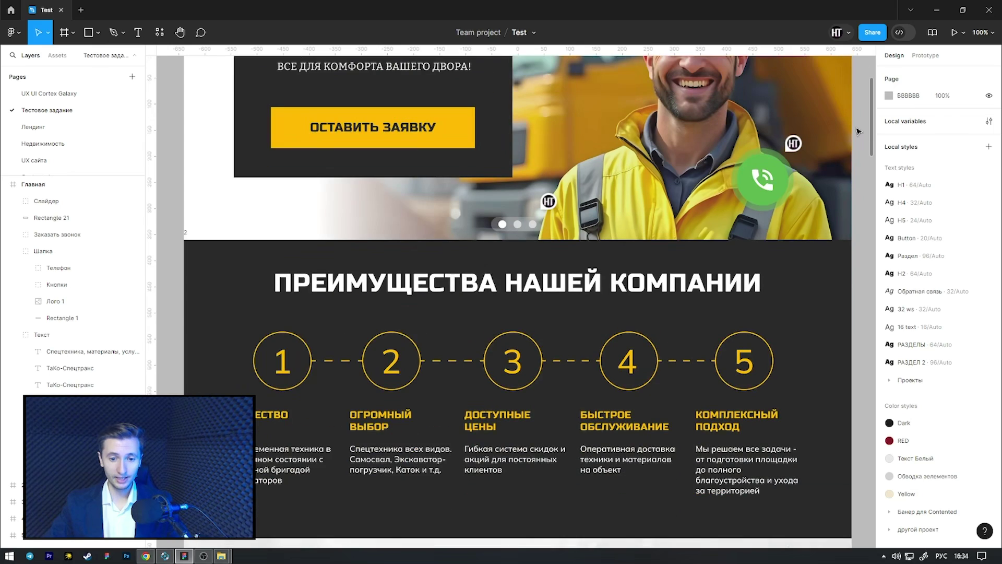
{"action": "scroll", "coordinate": [859, 131], "scroll_direction": "down", "scroll_amount": 4}
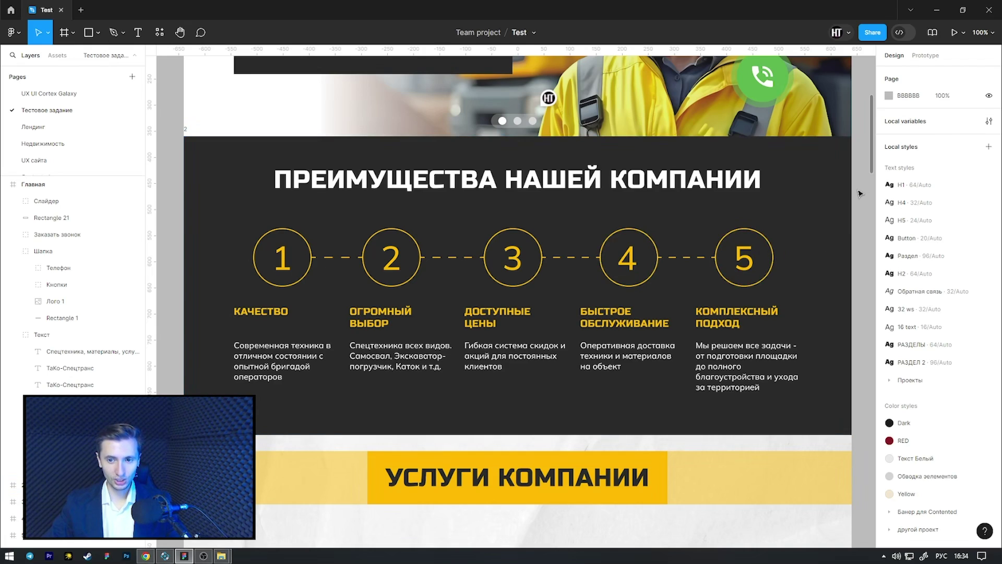
{"action": "scroll", "coordinate": [859, 192], "scroll_direction": "down", "scroll_amount": 5}
{"action": "scroll", "coordinate": [855, 195], "scroll_direction": "down", "scroll_amount": 2}
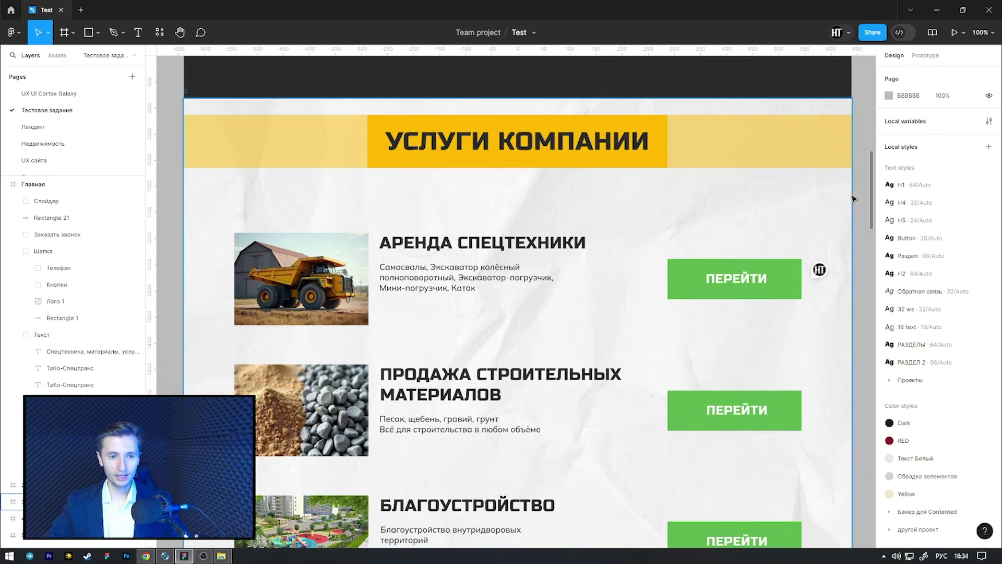
{"action": "scroll", "coordinate": [853, 198], "scroll_direction": "down", "scroll_amount": 1}
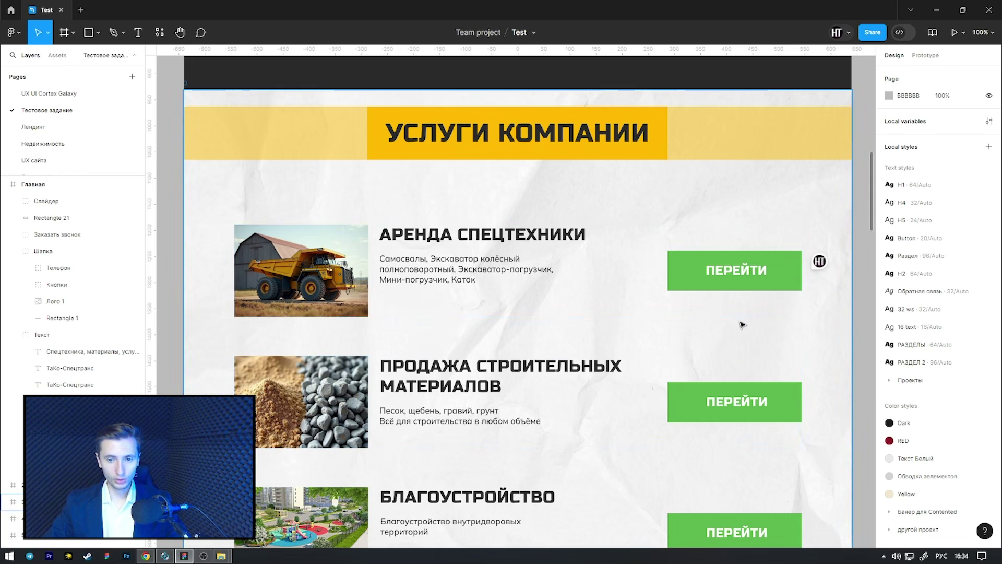
{"action": "mouse_move", "coordinate": [819, 269]}
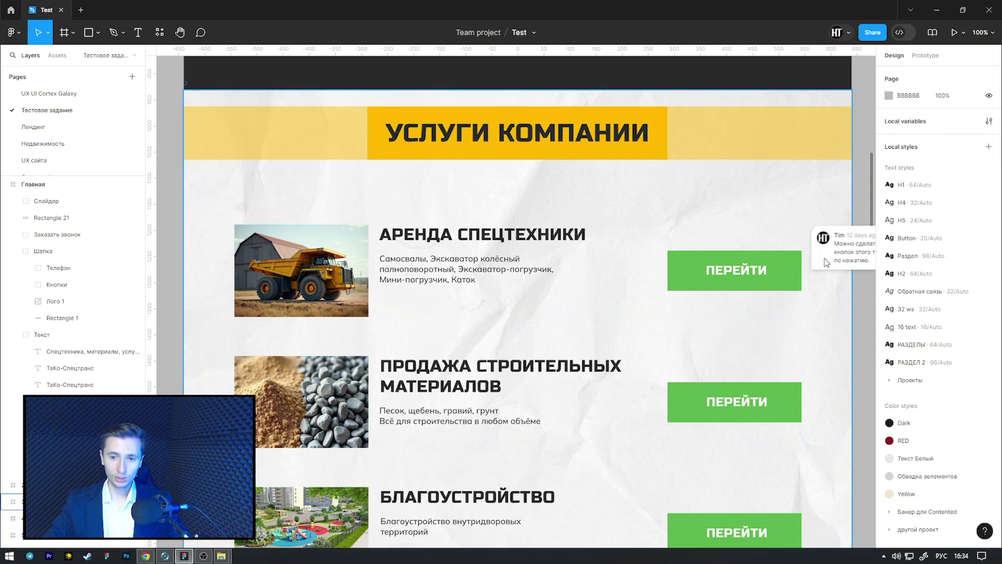
{"action": "scroll", "coordinate": [741, 316], "scroll_direction": "right", "scroll_amount": 5}
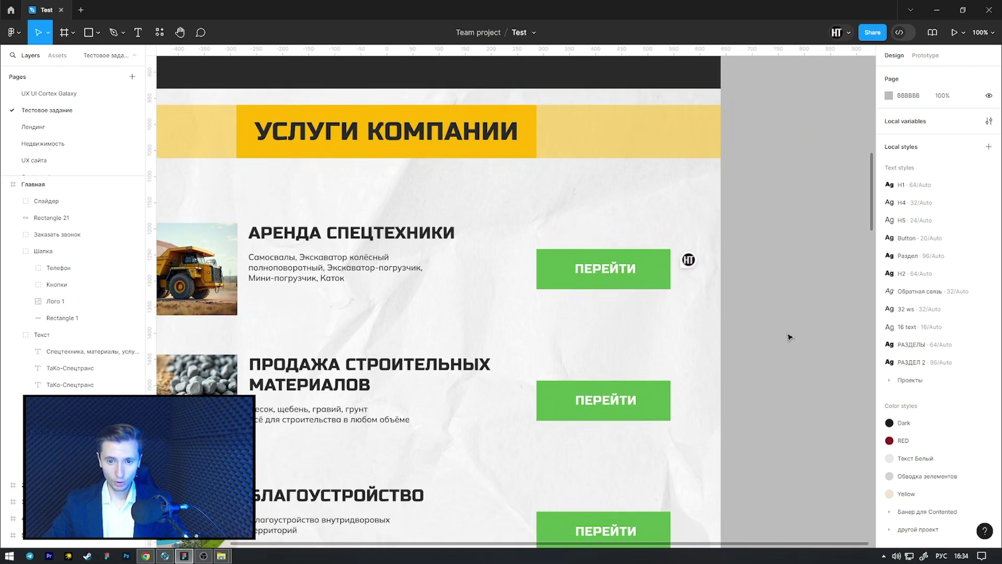
{"action": "scroll", "coordinate": [790, 313], "scroll_direction": "left", "scroll_amount": 2}
{"action": "scroll", "coordinate": [804, 272], "scroll_direction": "left", "scroll_amount": 3}
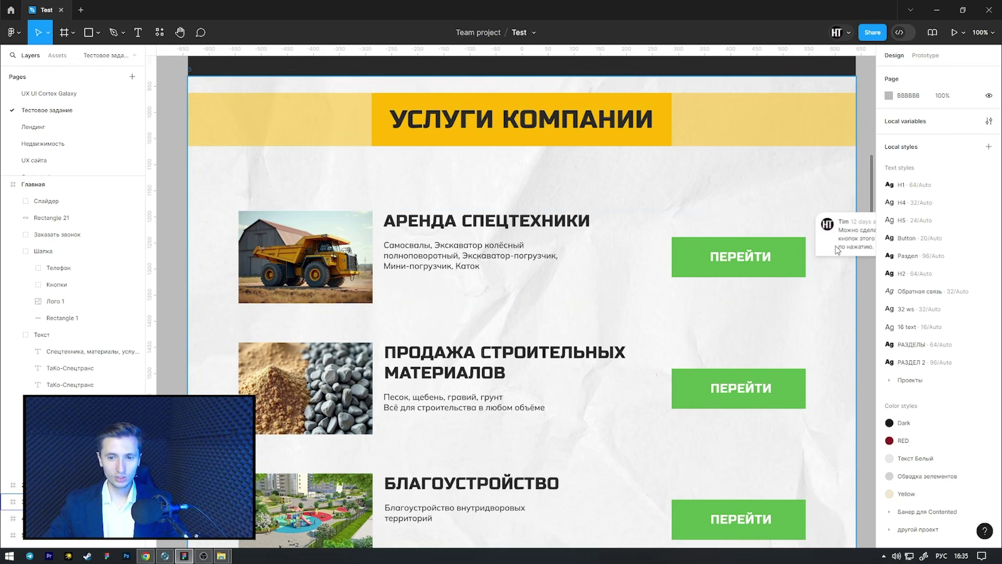
- Bring more service rows into view and select the sand and gravel materials image
{"action": "scroll", "coordinate": [685, 311], "scroll_direction": "down", "scroll_amount": 2, "text": "ctrl"}
{"action": "mouse_move", "coordinate": [723, 338]}
{"action": "left_mouse_down"}
{"action": "mouse_move", "coordinate": [615, 259]}
{"action": "mouse_move", "coordinate": [687, 214]}
{"action": "left_mouse_up"}
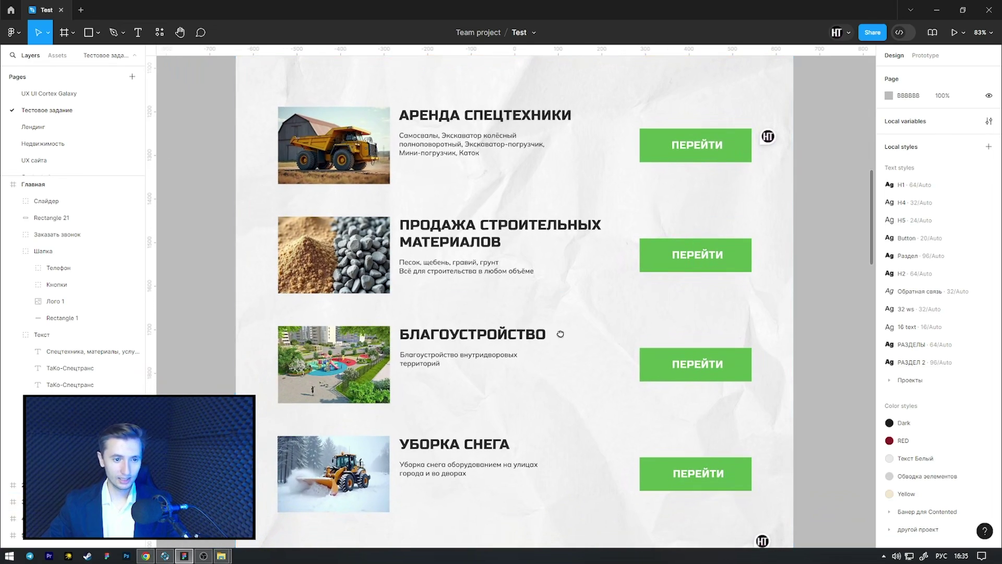
{"action": "scroll", "coordinate": [559, 330], "scroll_direction": "down", "scroll_amount": 1}
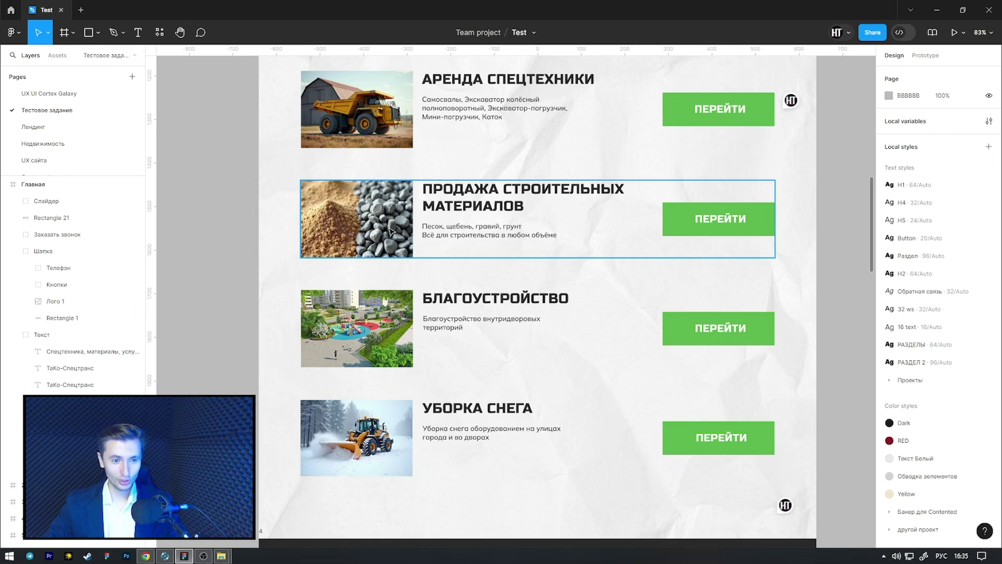
{"action": "double_click", "coordinate": [349, 225]}
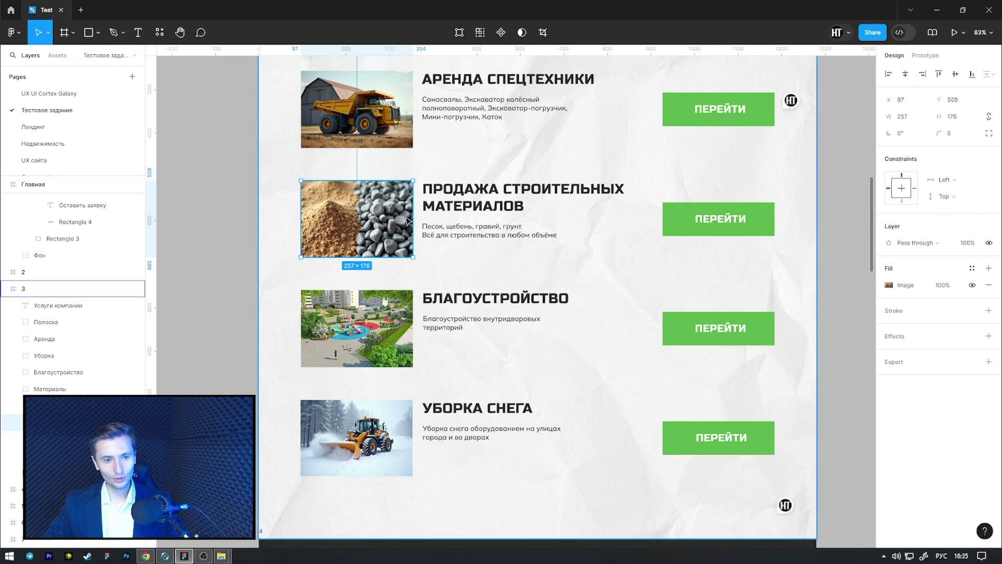
- Scroll back up until the yellow УСЛУГИ КОМПАНИИ header above the services is visible
{"action": "scroll", "coordinate": [350, 212], "scroll_direction": "up", "scroll_amount": 3}
{"action": "scroll", "coordinate": [350, 211], "scroll_direction": "up", "scroll_amount": 1}
{"action": "scroll", "coordinate": [358, 227], "scroll_direction": "up", "scroll_amount": 4}
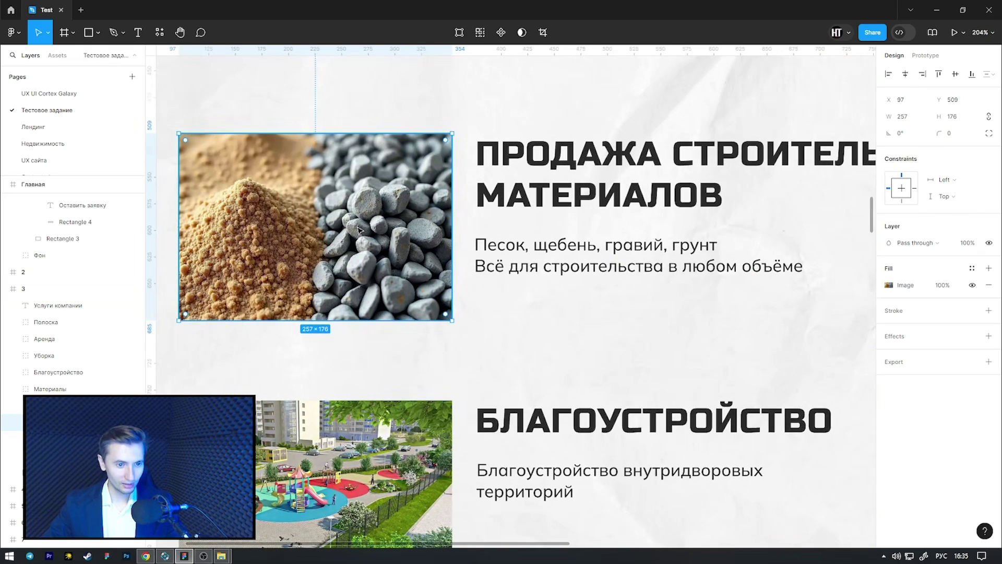
{"action": "scroll", "coordinate": [359, 229], "scroll_direction": "down", "scroll_amount": 5}
{"action": "scroll", "coordinate": [537, 253], "scroll_direction": "down", "scroll_amount": 2}
{"action": "scroll", "coordinate": [593, 291], "scroll_direction": "up", "scroll_amount": 1}
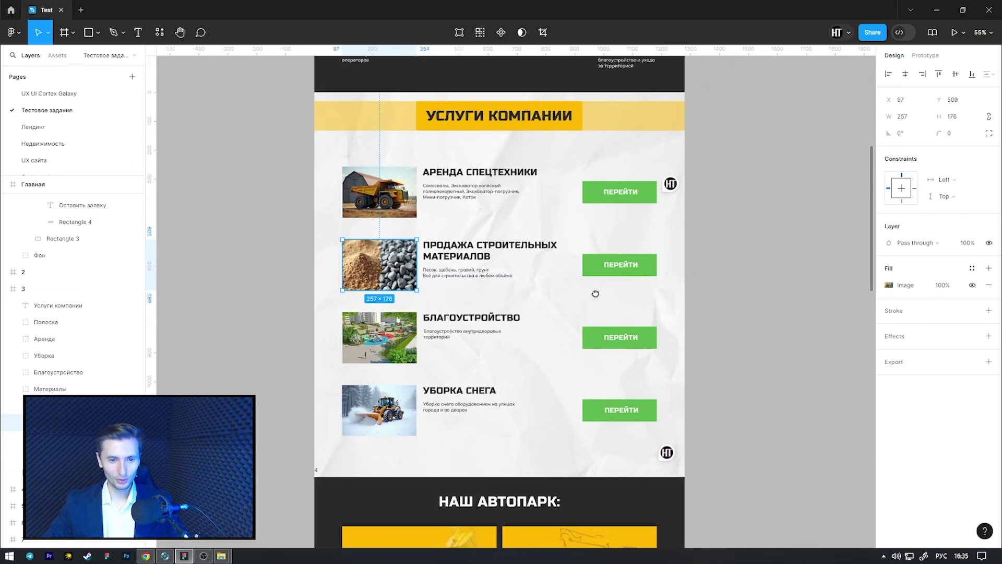
{"action": "scroll", "coordinate": [503, 278], "scroll_direction": "up", "scroll_amount": 2}
{"action": "scroll", "coordinate": [544, 280], "scroll_direction": "down", "scroll_amount": 1}
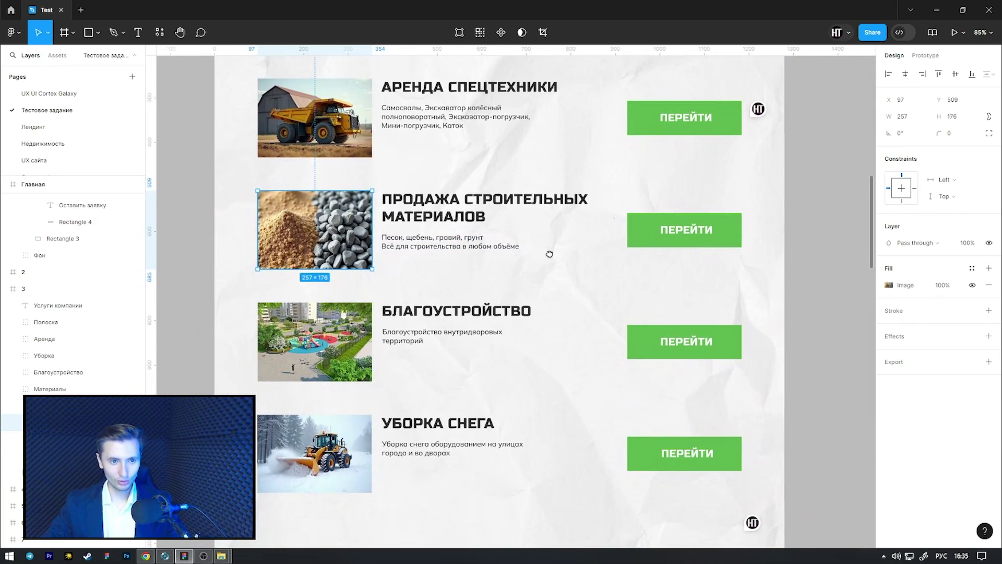
{"action": "scroll", "coordinate": [530, 199], "scroll_direction": "up", "scroll_amount": 1}
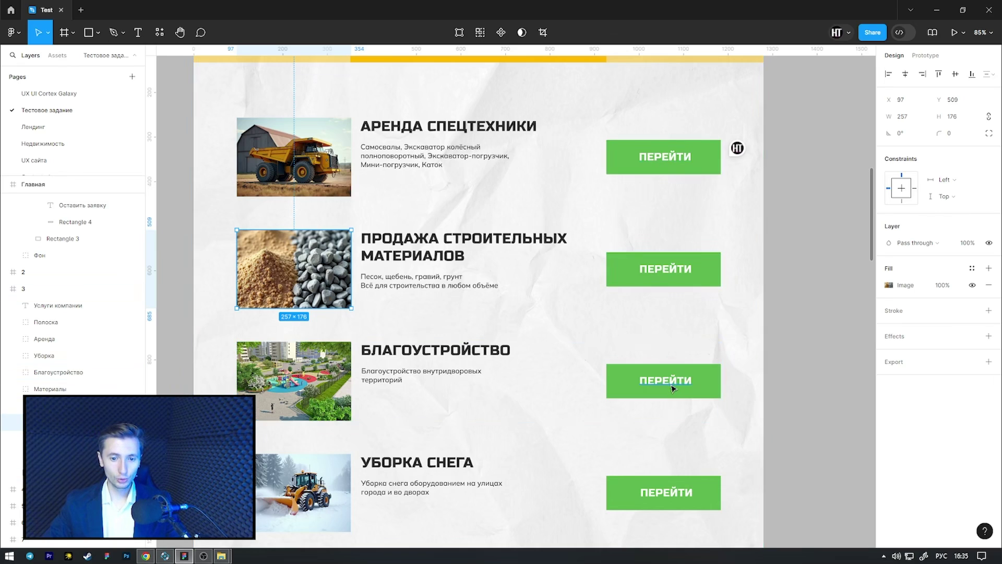
{"action": "scroll", "coordinate": [778, 406], "scroll_direction": "down", "scroll_amount": 3}
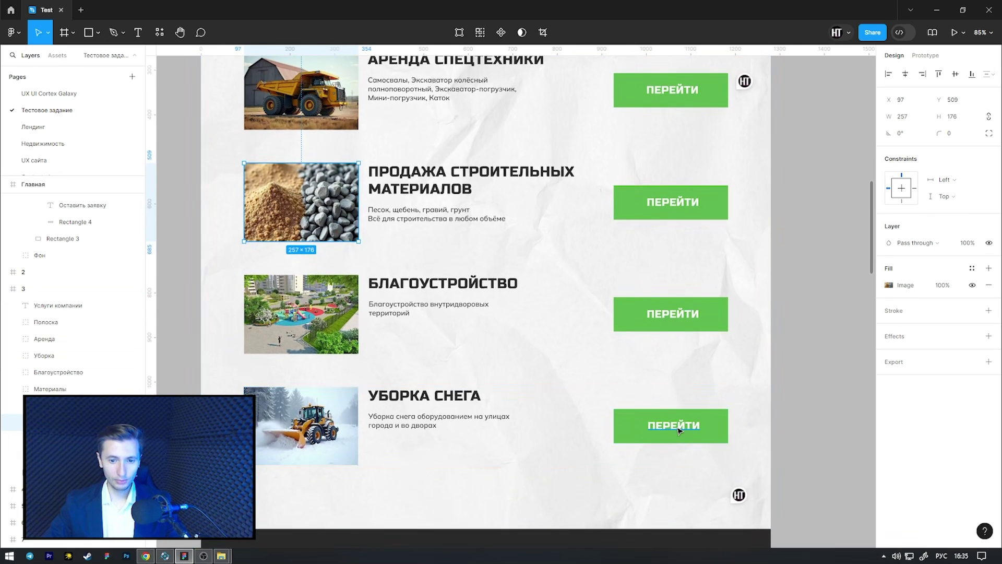
{"action": "scroll", "coordinate": [788, 313], "scroll_direction": "up", "scroll_amount": 2}
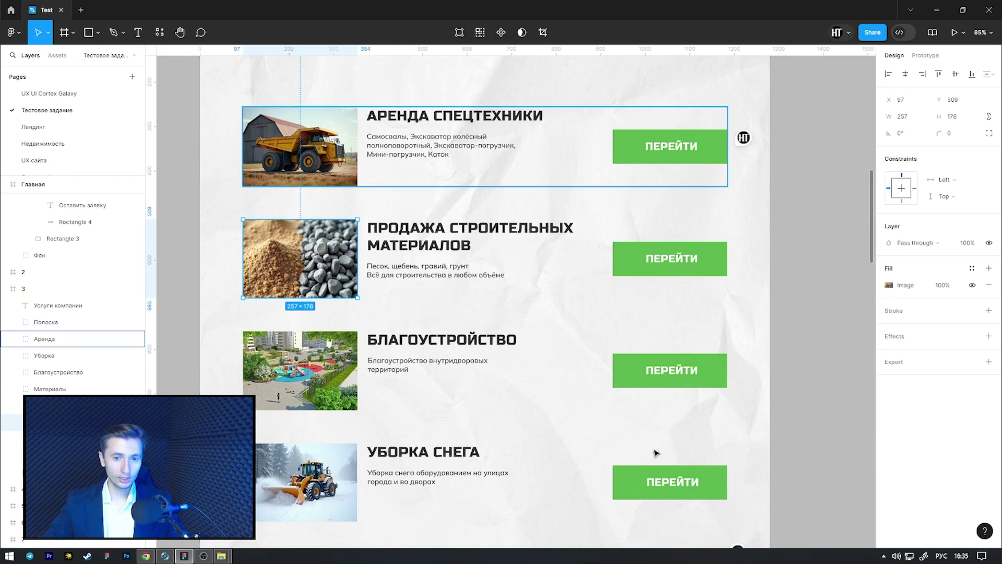
{"action": "scroll", "coordinate": [656, 183], "scroll_direction": "up", "scroll_amount": 2}
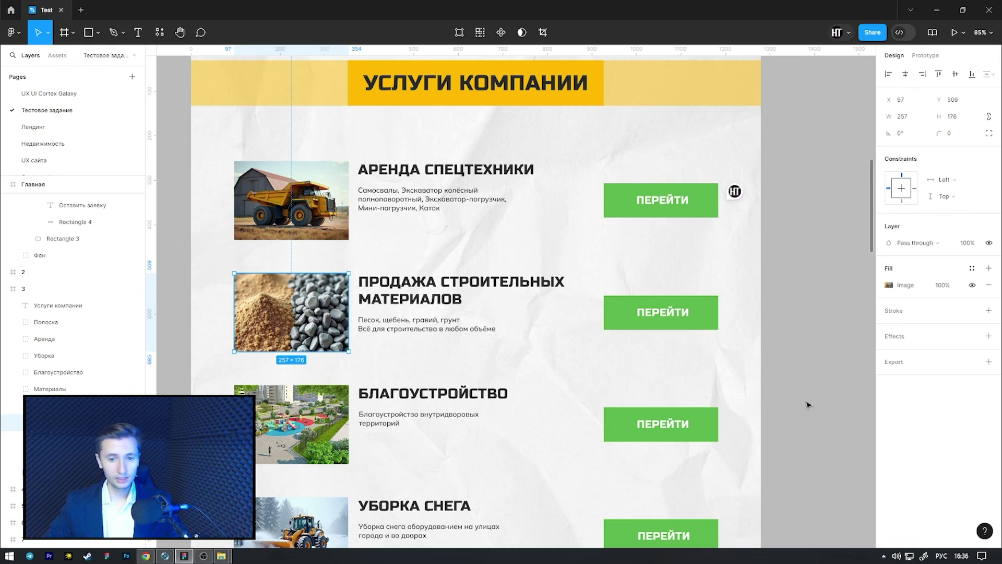
- Pan down to the НАШ АВТОПАРК vehicle cards and clear the excavator card selection
{"action": "left_click_drag", "start_coordinate": [780, 459], "coordinate": [786, 361]}
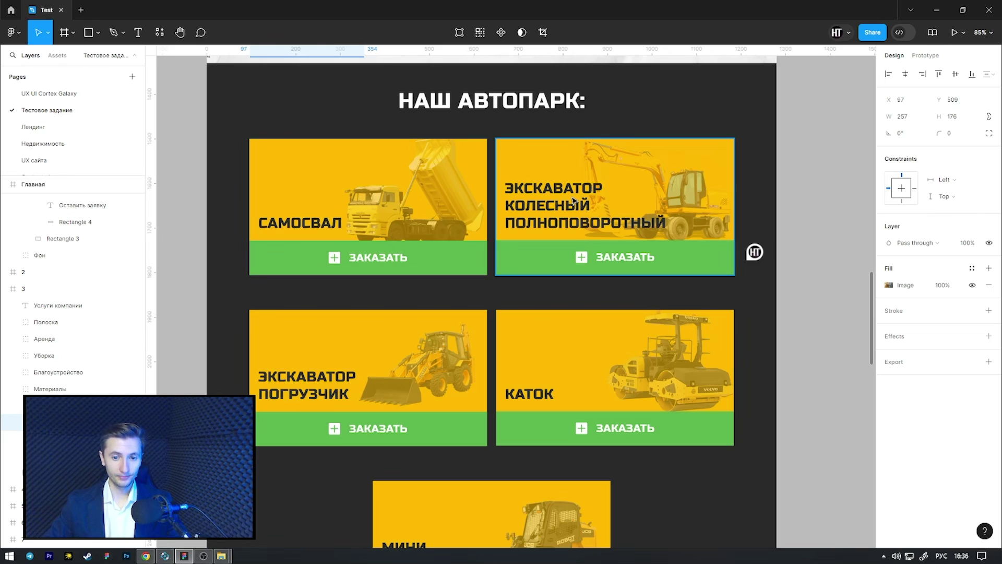
{"action": "left_click", "coordinate": [802, 181]}
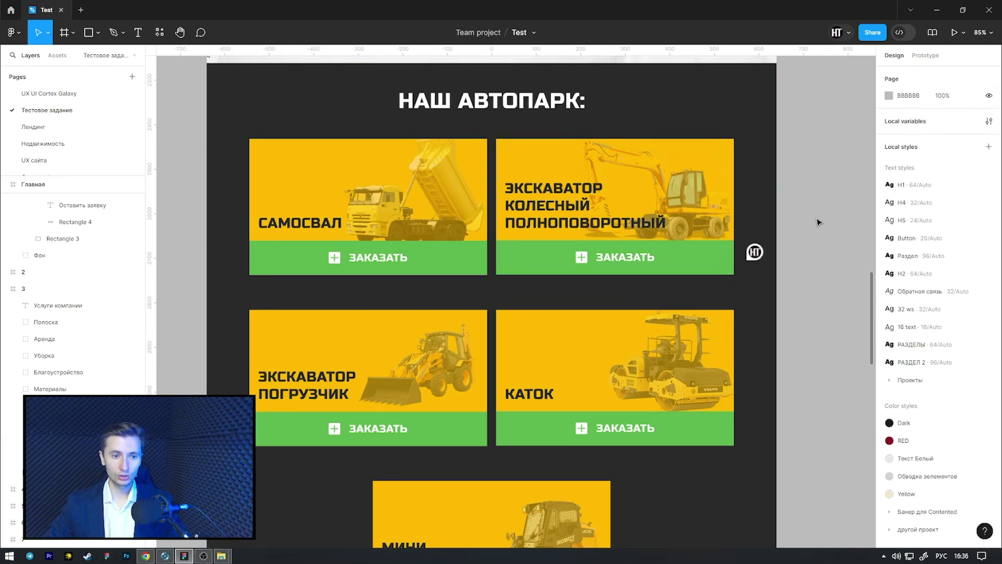
- Look back up toward the hero and advantages sections, then return to the НАШ АВТОПАРК cards
{"action": "scroll", "coordinate": [821, 229], "scroll_direction": "up", "scroll_amount": 5}
{"action": "scroll", "coordinate": [822, 235], "scroll_direction": "up", "scroll_amount": 4}
{"action": "scroll", "coordinate": [824, 236], "scroll_direction": "up", "scroll_amount": 4}
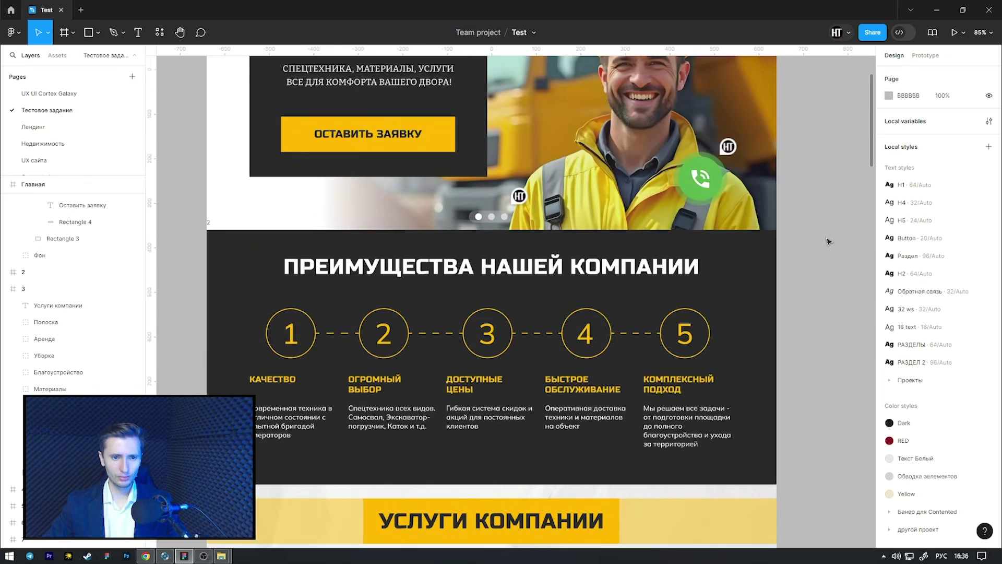
{"action": "scroll", "coordinate": [827, 238], "scroll_direction": "down", "scroll_amount": 5}
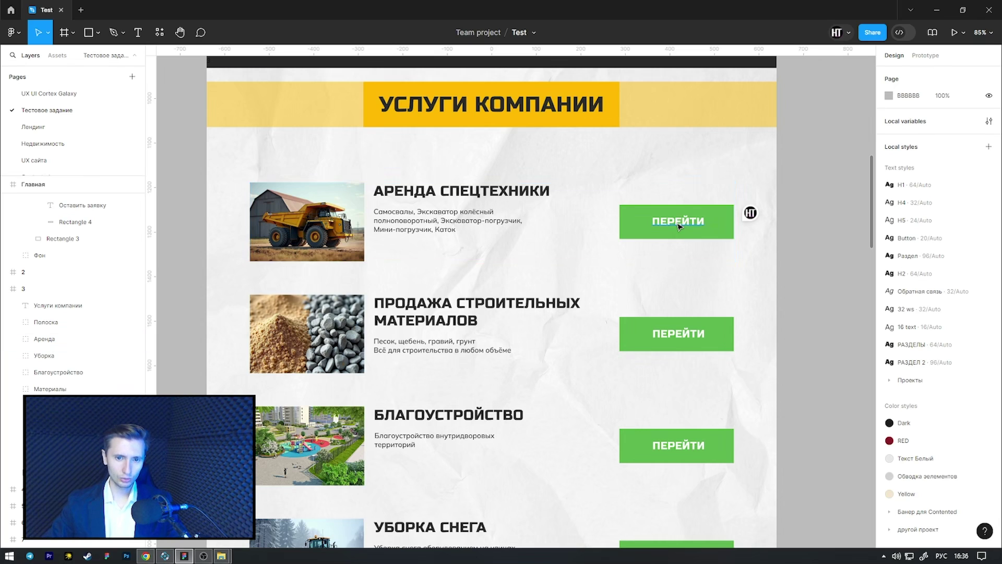
{"action": "scroll", "coordinate": [820, 235], "scroll_direction": "up", "scroll_amount": 4}
{"action": "scroll", "coordinate": [808, 255], "scroll_direction": "up", "scroll_amount": 4}
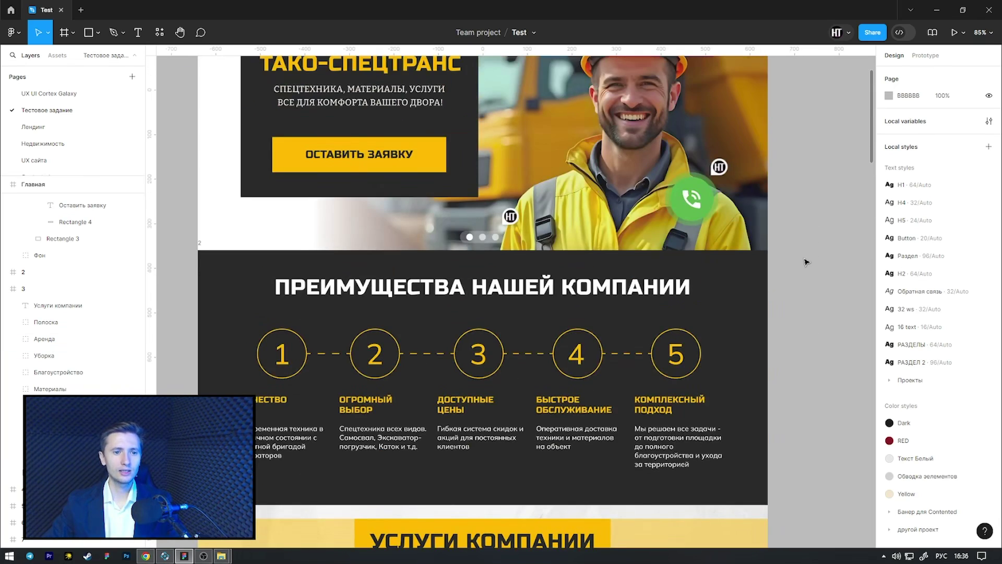
{"action": "scroll", "coordinate": [807, 262], "scroll_direction": "down", "scroll_amount": 5}
{"action": "scroll", "coordinate": [807, 263], "scroll_direction": "down", "scroll_amount": 5}
{"action": "scroll", "coordinate": [808, 264], "scroll_direction": "down", "scroll_amount": 6}
{"action": "scroll", "coordinate": [808, 265], "scroll_direction": "down", "scroll_amount": 3}
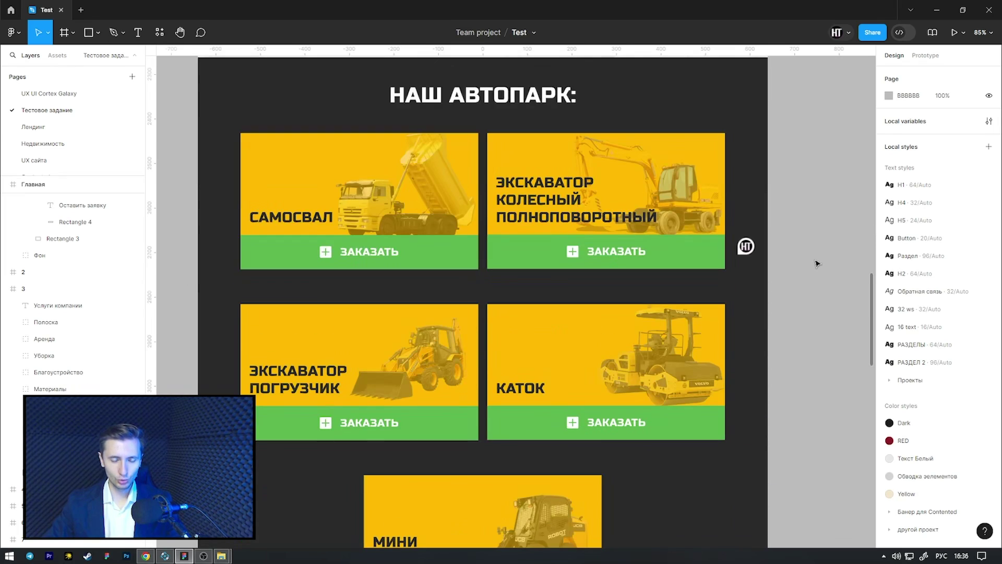
{"action": "scroll", "coordinate": [818, 263], "scroll_direction": "down", "scroll_amount": 1}
{"action": "scroll", "coordinate": [817, 261], "scroll_direction": "down", "scroll_amount": 1}
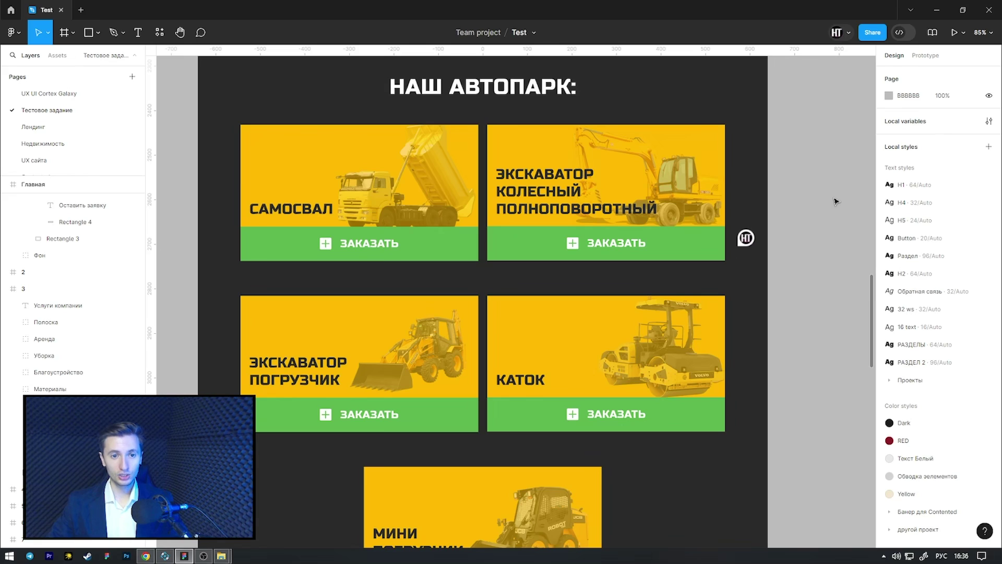
{"action": "scroll", "coordinate": [836, 202], "scroll_direction": "down", "scroll_amount": 1}
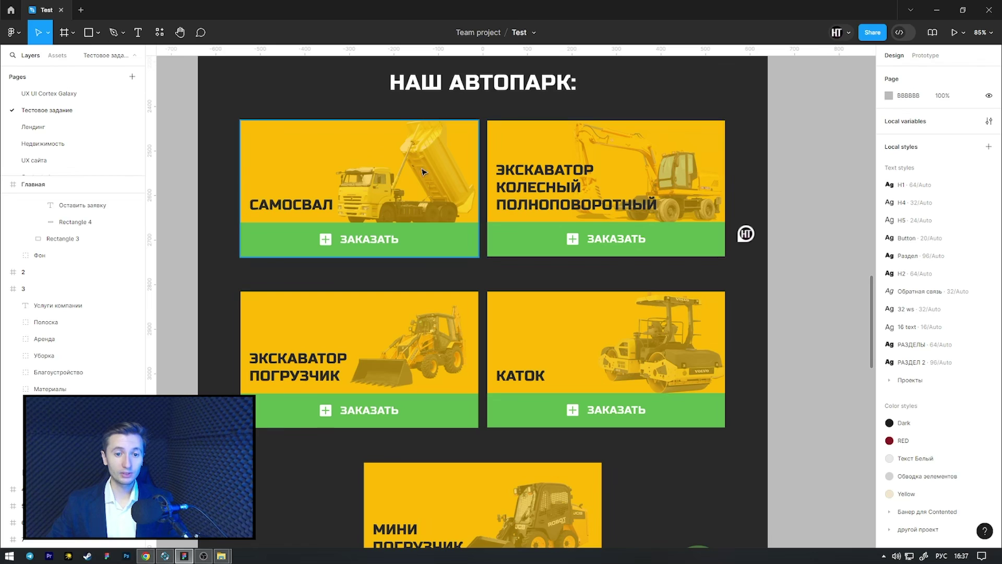
{"action": "scroll", "coordinate": [663, 272], "scroll_direction": "down", "scroll_amount": 5}
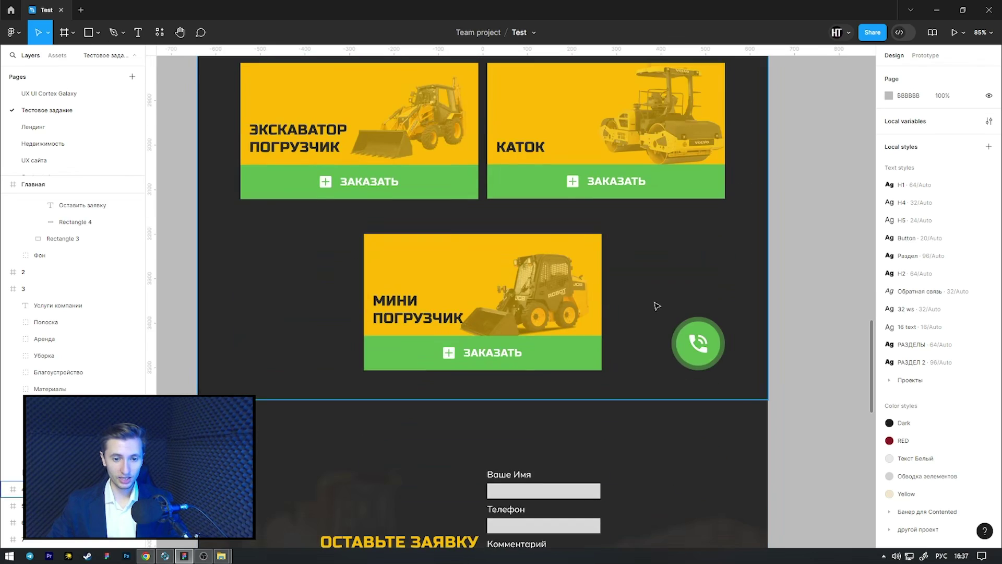
{"action": "scroll", "coordinate": [656, 307], "scroll_direction": "up", "scroll_amount": 2}
{"action": "scroll", "coordinate": [653, 302], "scroll_direction": "up", "scroll_amount": 1}
{"action": "scroll", "coordinate": [653, 305], "scroll_direction": "up", "scroll_amount": 1}
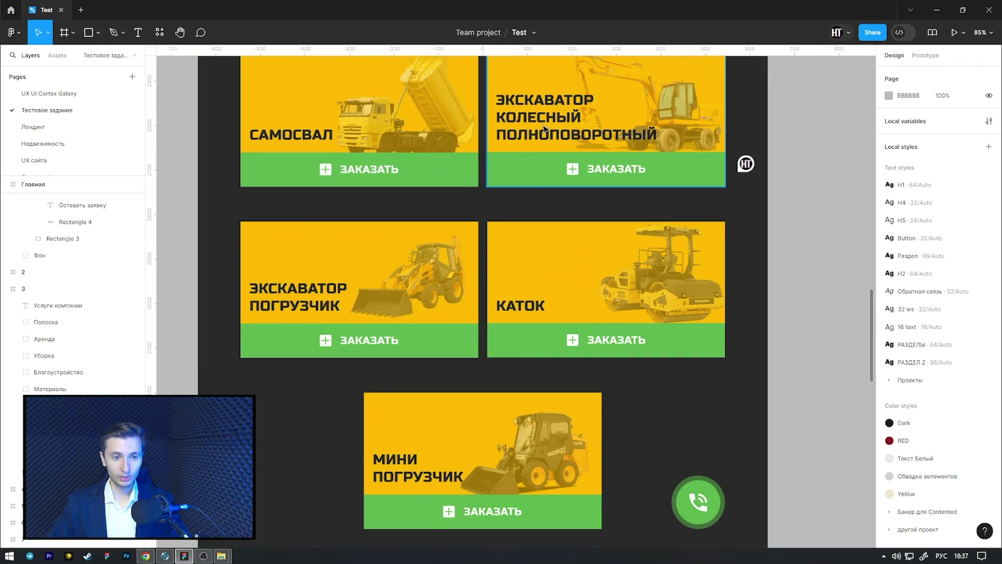
{"action": "scroll", "coordinate": [571, 241], "scroll_direction": "up", "scroll_amount": 1}
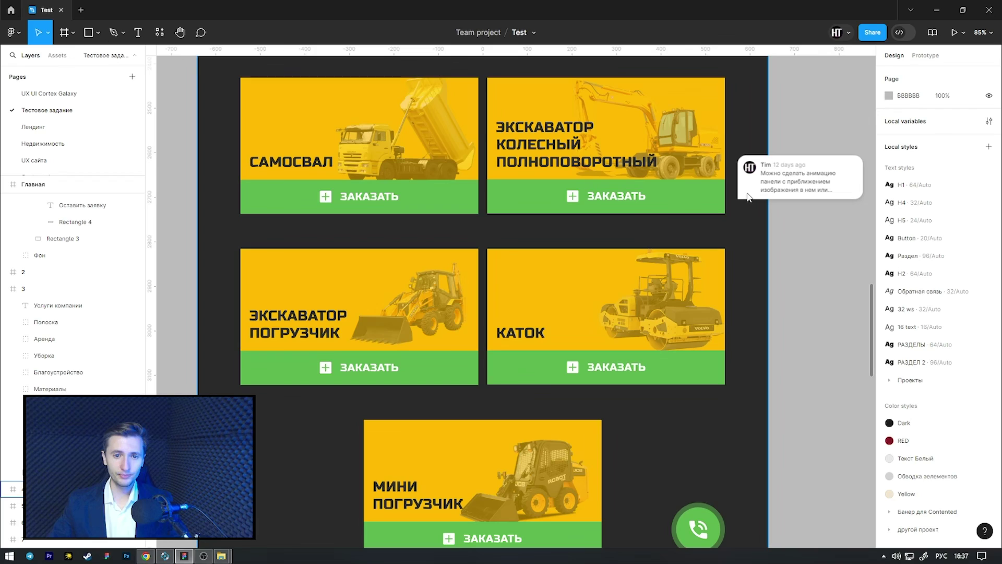
- Read and close the card-animation comment, then inspect the green phone call button
{"action": "left_click", "coordinate": [747, 195]}
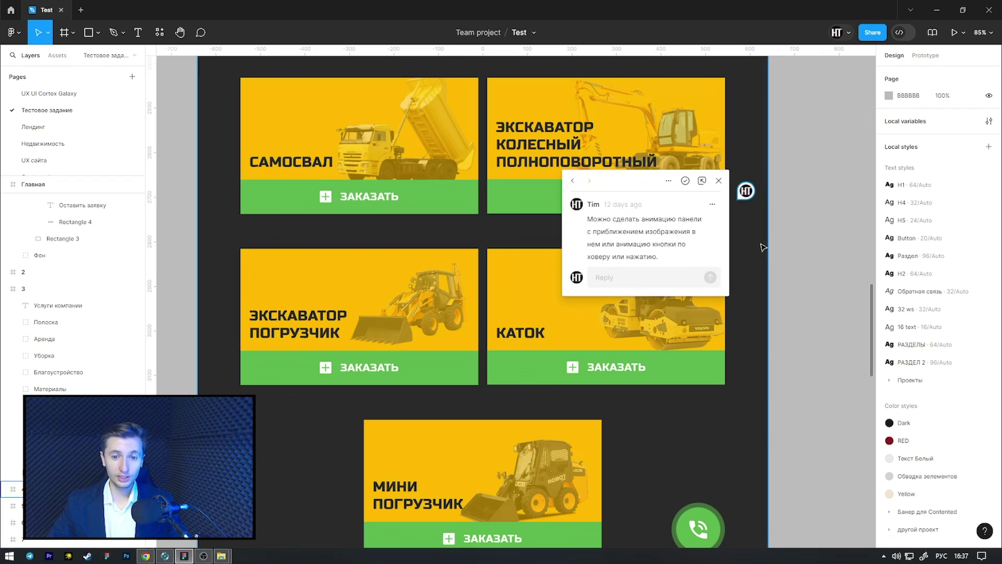
{"action": "key", "text": "Escape"}
{"action": "scroll", "coordinate": [737, 365], "scroll_direction": "down", "scroll_amount": 2}
{"action": "left_click", "coordinate": [691, 478]}
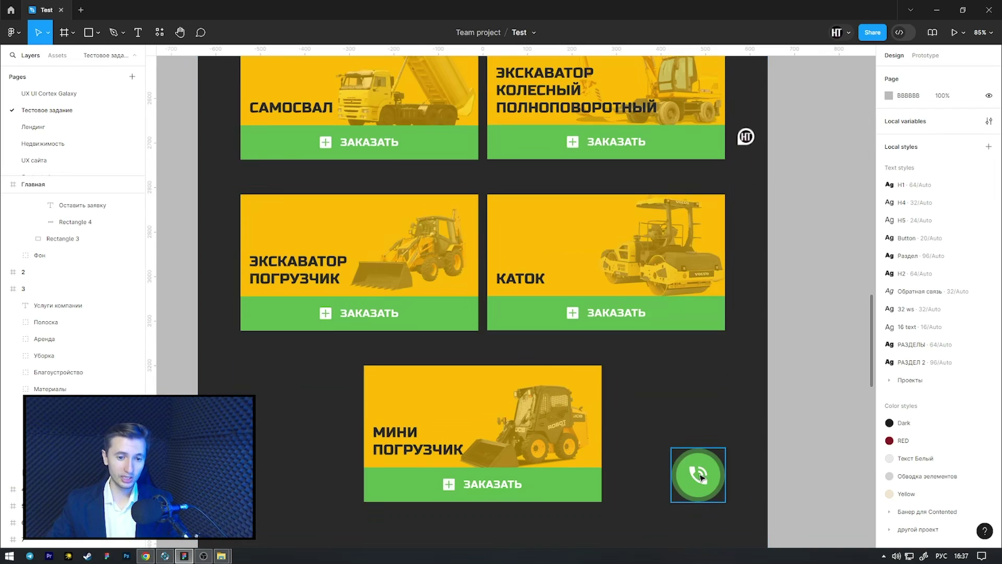
{"action": "left_click", "coordinate": [794, 349]}
- Scroll up to the hero and read, then close, the call-button comment thread
{"action": "scroll", "coordinate": [794, 348], "scroll_direction": "up", "scroll_amount": 5}
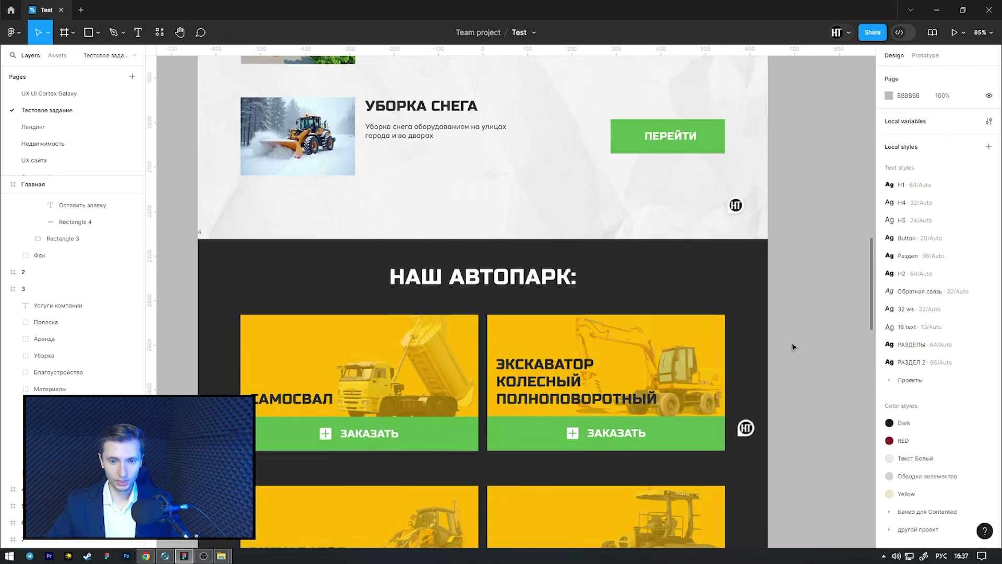
{"action": "scroll", "coordinate": [793, 347], "scroll_direction": "up", "scroll_amount": 5}
{"action": "scroll", "coordinate": [793, 347], "scroll_direction": "up", "scroll_amount": 5}
{"action": "scroll", "coordinate": [793, 347], "scroll_direction": "up", "scroll_amount": 5}
{"action": "scroll", "coordinate": [793, 347], "scroll_direction": "up", "scroll_amount": 5}
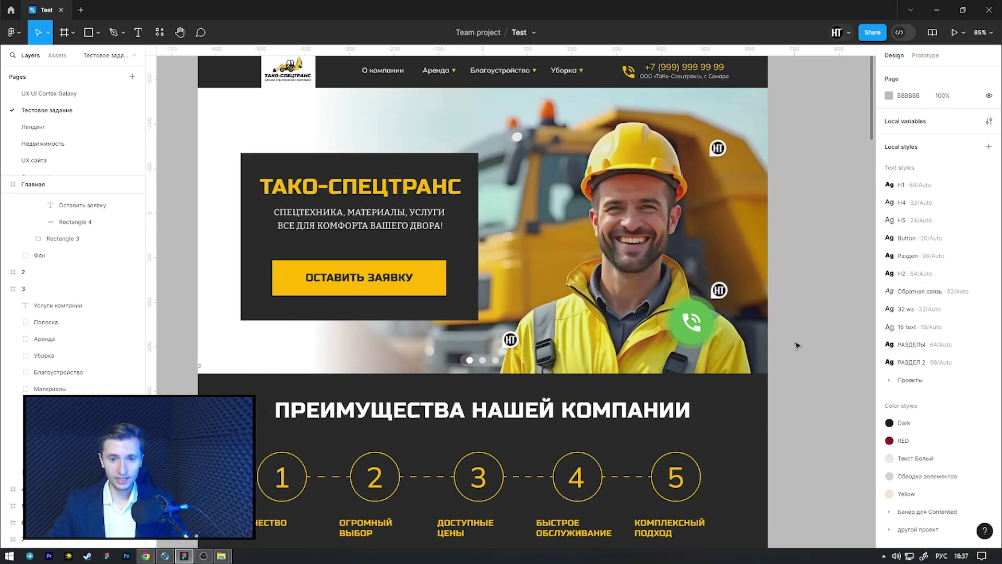
{"action": "left_click", "coordinate": [720, 290]}
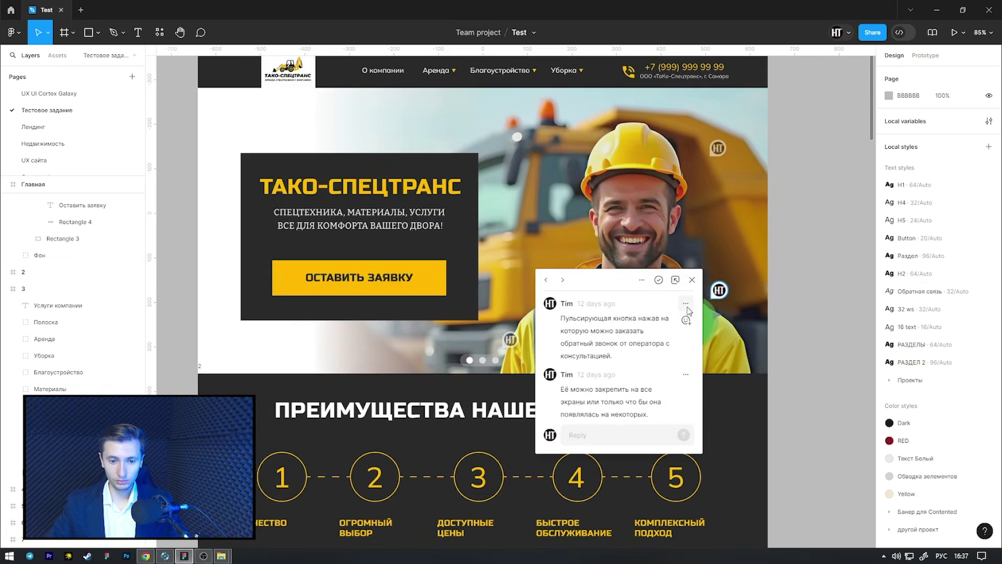
{"action": "key", "text": "Escape"}
{"action": "scroll", "coordinate": [806, 219], "scroll_direction": "up", "scroll_amount": 1}
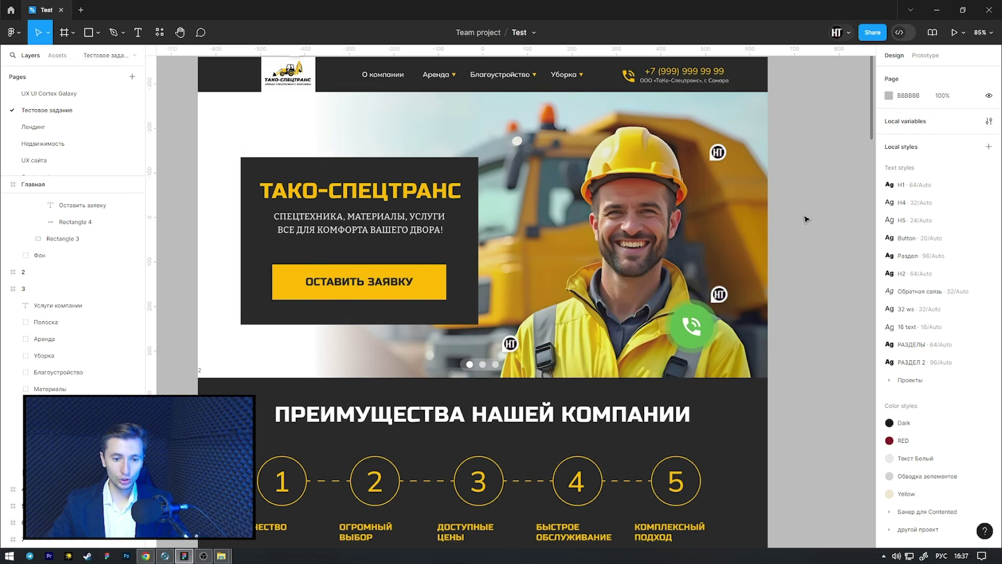
{"action": "scroll", "coordinate": [806, 219], "scroll_direction": "down", "scroll_amount": 4}
- Scroll the canvas back up to the hero header
{"action": "scroll", "coordinate": [805, 220], "scroll_direction": "down", "scroll_amount": 5}
{"action": "scroll", "coordinate": [804, 221], "scroll_direction": "down", "scroll_amount": 4}
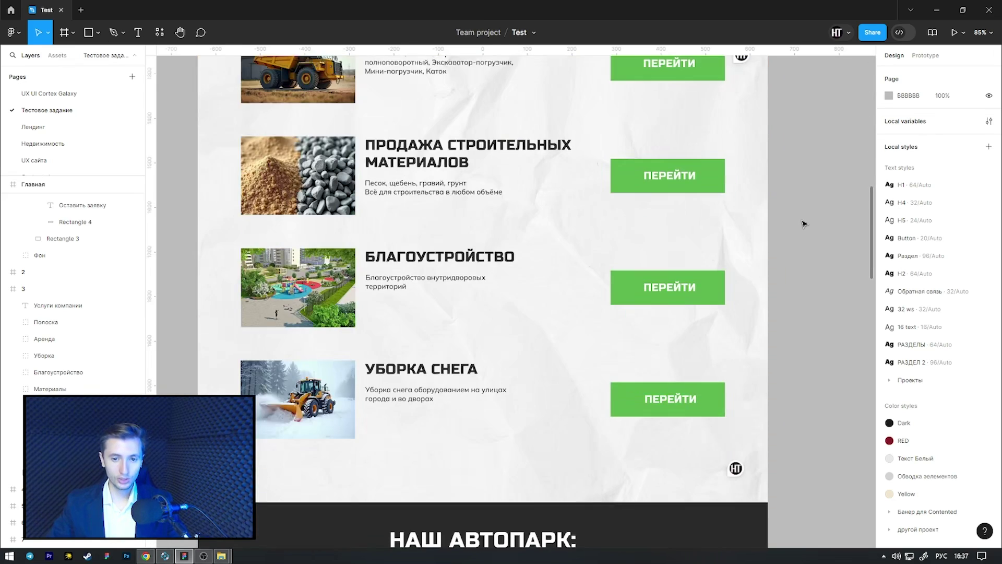
{"action": "scroll", "coordinate": [803, 221], "scroll_direction": "down", "scroll_amount": 6}
{"action": "scroll", "coordinate": [804, 222], "scroll_direction": "down", "scroll_amount": 5}
{"action": "scroll", "coordinate": [804, 223], "scroll_direction": "up", "scroll_amount": 1}
{"action": "scroll", "coordinate": [804, 223], "scroll_direction": "up", "scroll_amount": 3}
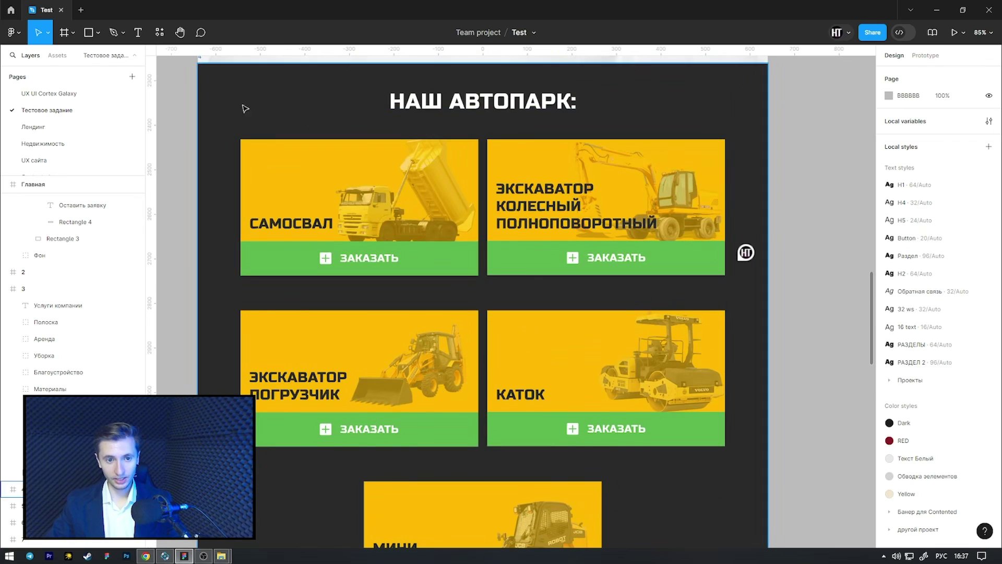
{"action": "scroll", "coordinate": [801, 272], "scroll_direction": "down", "scroll_amount": 5}
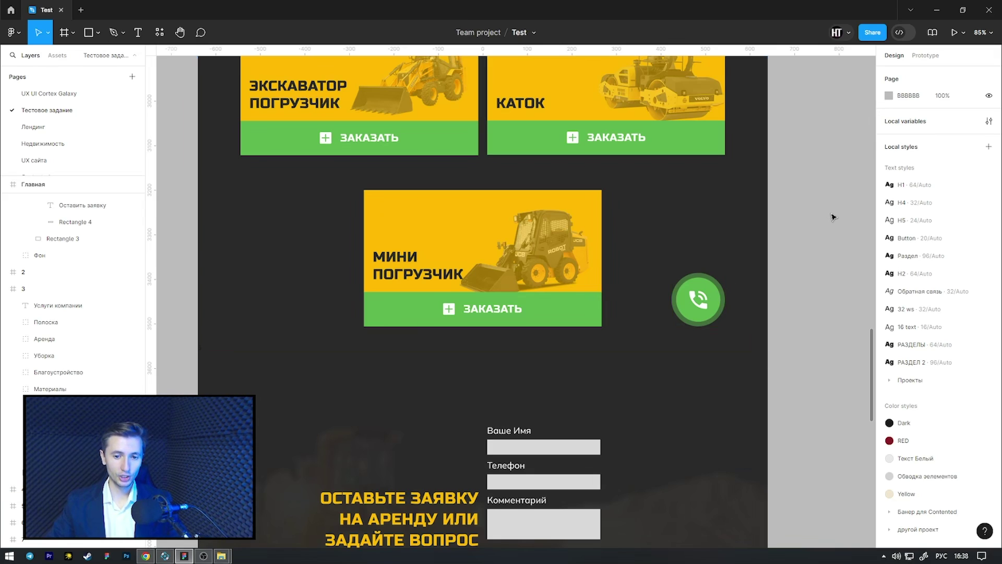
{"action": "scroll", "coordinate": [833, 217], "scroll_direction": "up", "scroll_amount": 4}
{"action": "scroll", "coordinate": [834, 217], "scroll_direction": "up", "scroll_amount": 3}
{"action": "scroll", "coordinate": [833, 217], "scroll_direction": "up", "scroll_amount": 6}
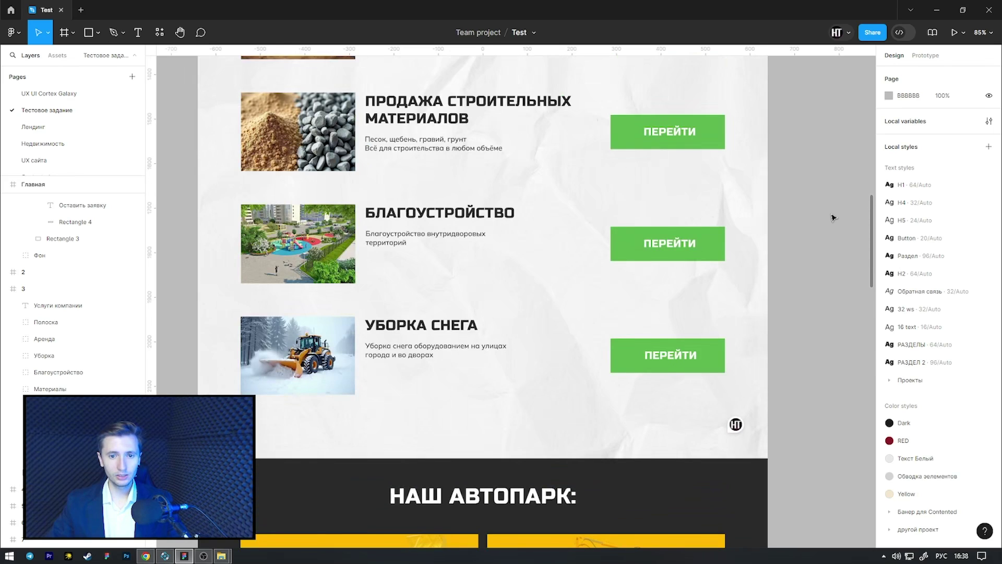
{"action": "scroll", "coordinate": [834, 217], "scroll_direction": "up", "scroll_amount": 2}
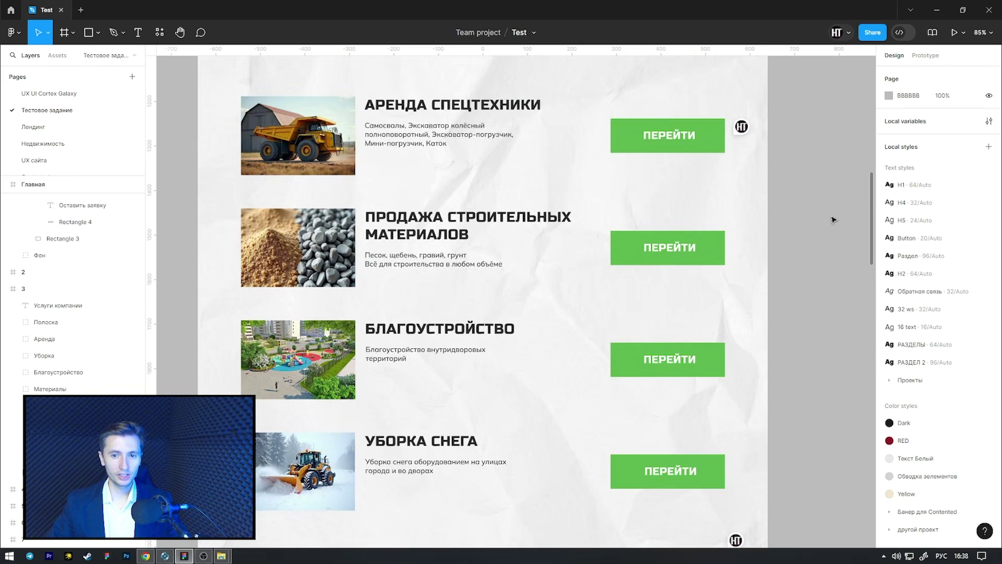
{"action": "scroll", "coordinate": [833, 224], "scroll_direction": "up", "scroll_amount": 5}
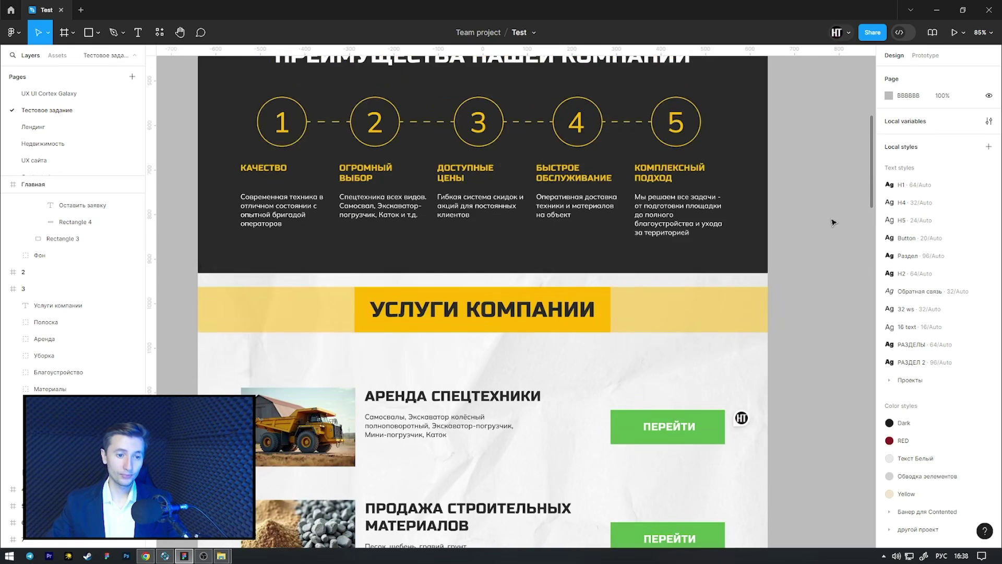
{"action": "scroll", "coordinate": [833, 223], "scroll_direction": "up", "scroll_amount": 4}
{"action": "scroll", "coordinate": [833, 223], "scroll_direction": "up", "scroll_amount": 3}
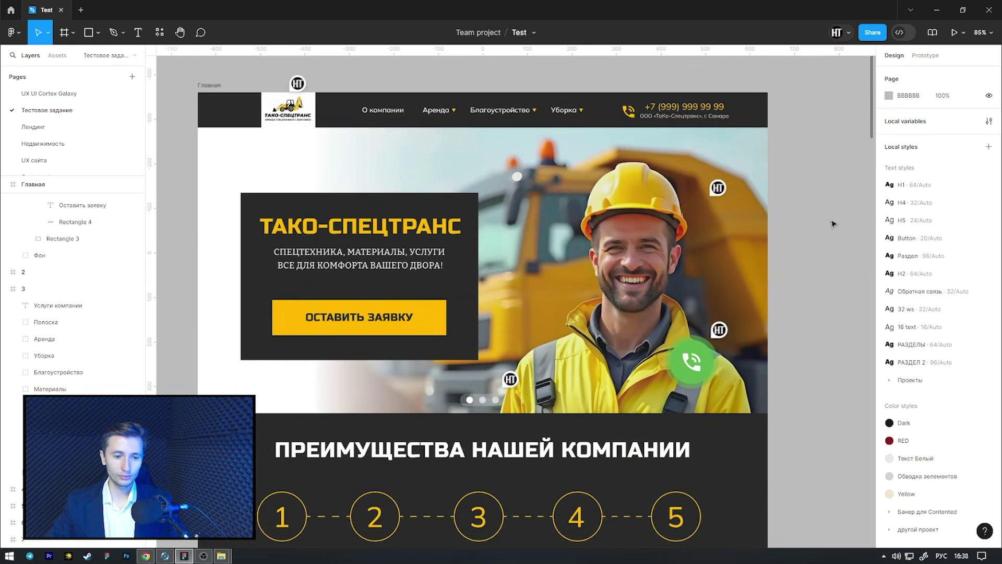
- Scroll down through advantages, services and fleet cards to the request form
{"action": "scroll", "coordinate": [834, 224], "scroll_direction": "down", "scroll_amount": 1}
{"action": "scroll", "coordinate": [834, 224], "scroll_direction": "down", "scroll_amount": 4}
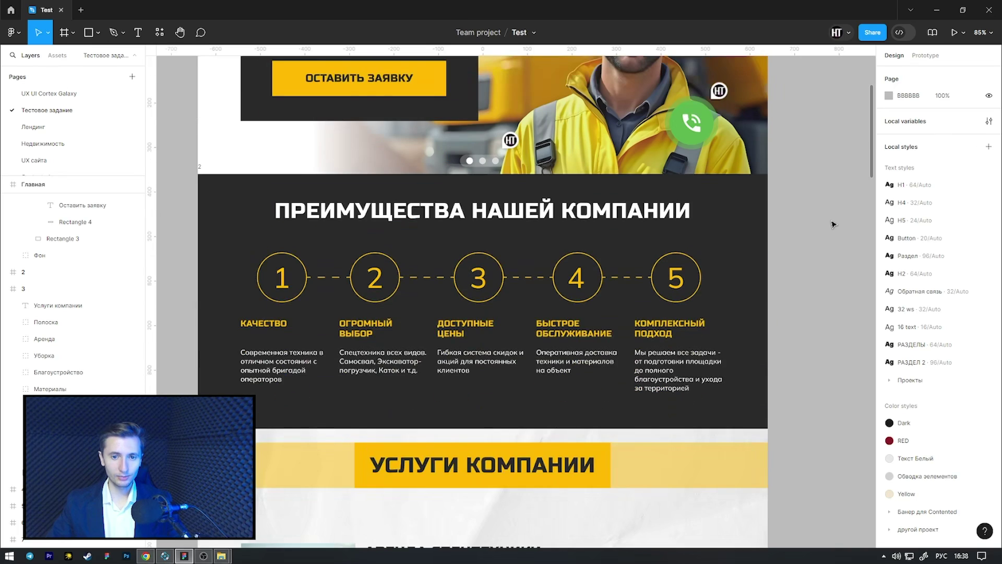
{"action": "scroll", "coordinate": [833, 224], "scroll_direction": "down", "scroll_amount": 4}
{"action": "scroll", "coordinate": [834, 227], "scroll_direction": "down", "scroll_amount": 6}
{"action": "scroll", "coordinate": [833, 230], "scroll_direction": "down", "scroll_amount": 7}
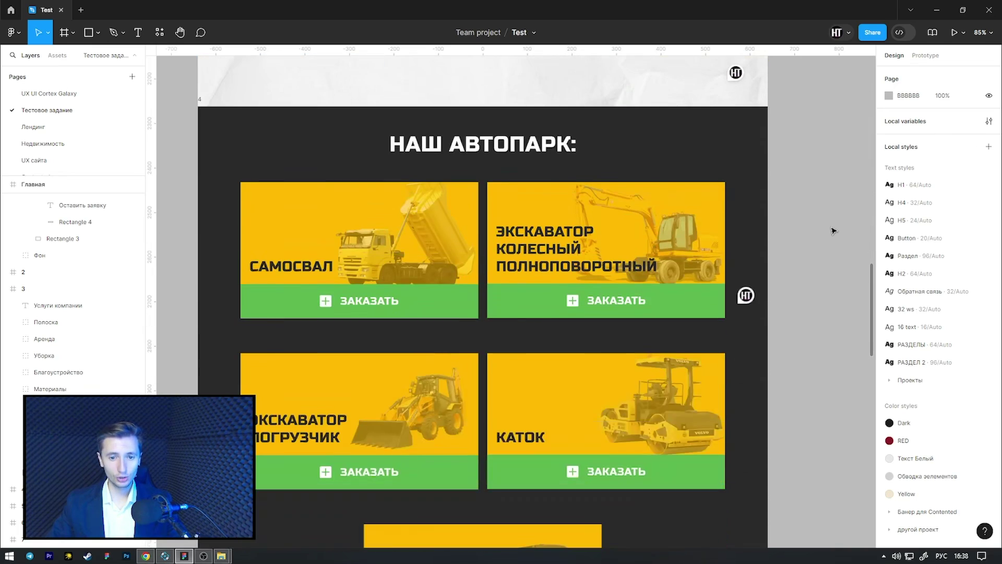
{"action": "scroll", "coordinate": [834, 231], "scroll_direction": "down", "scroll_amount": 4}
{"action": "scroll", "coordinate": [835, 231], "scroll_direction": "down", "scroll_amount": 5}
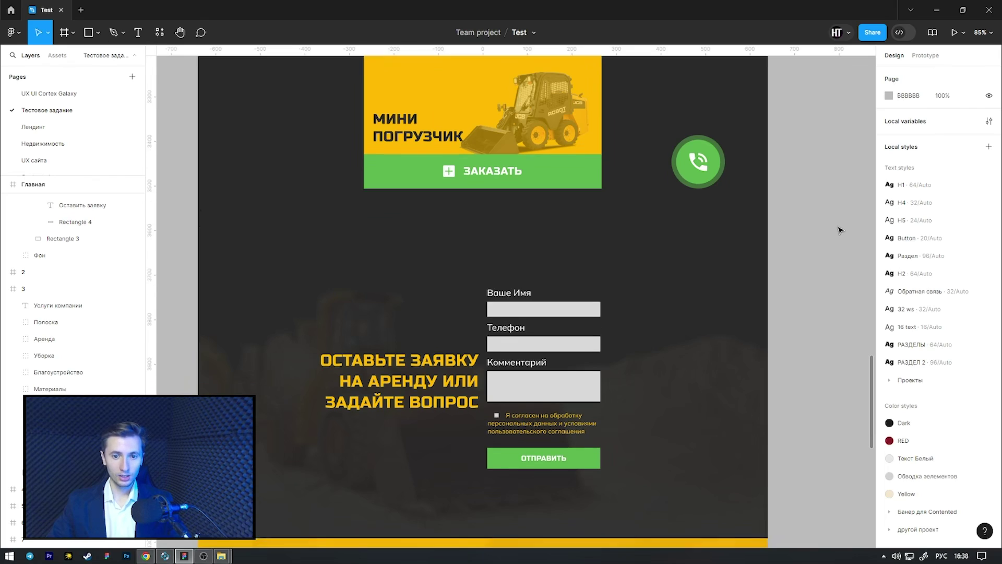
{"action": "scroll", "coordinate": [838, 232], "scroll_direction": "down", "scroll_amount": 2}
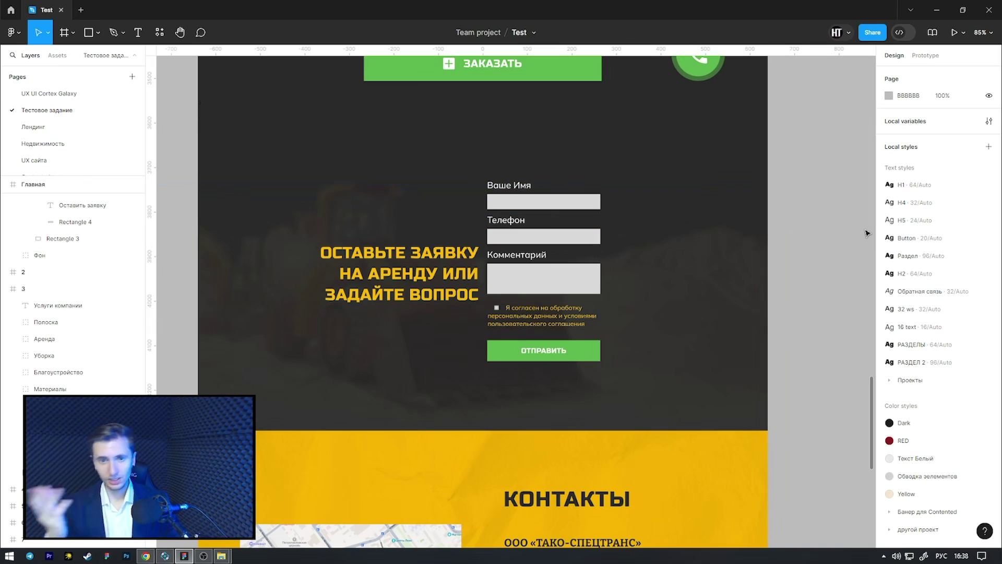
{"action": "scroll", "coordinate": [856, 271], "scroll_direction": "up", "scroll_amount": 8}
{"action": "scroll", "coordinate": [856, 271], "scroll_direction": "up", "scroll_amount": 5}
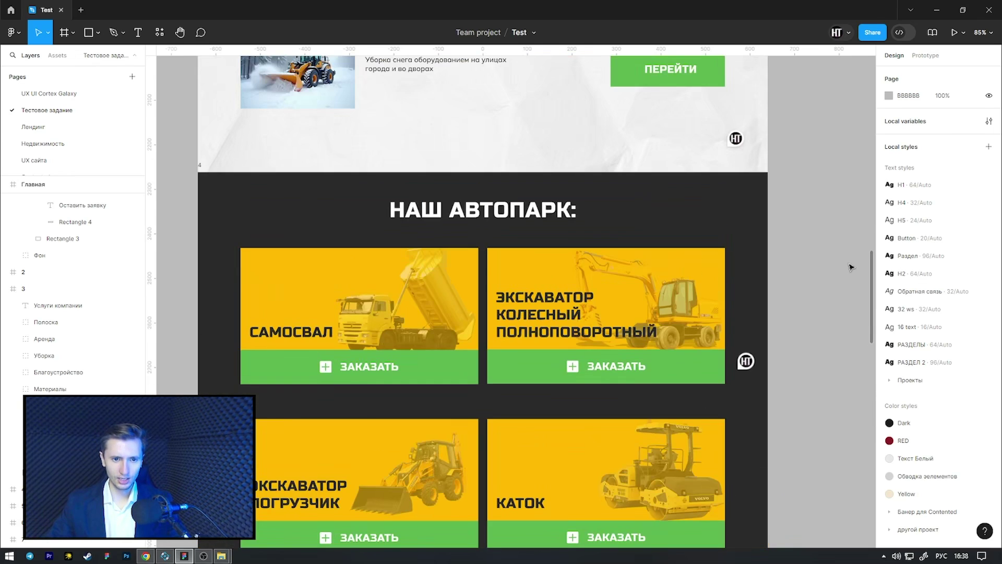
{"action": "scroll", "coordinate": [851, 264], "scroll_direction": "up", "scroll_amount": 6}
{"action": "scroll", "coordinate": [837, 263], "scroll_direction": "up", "scroll_amount": 8}
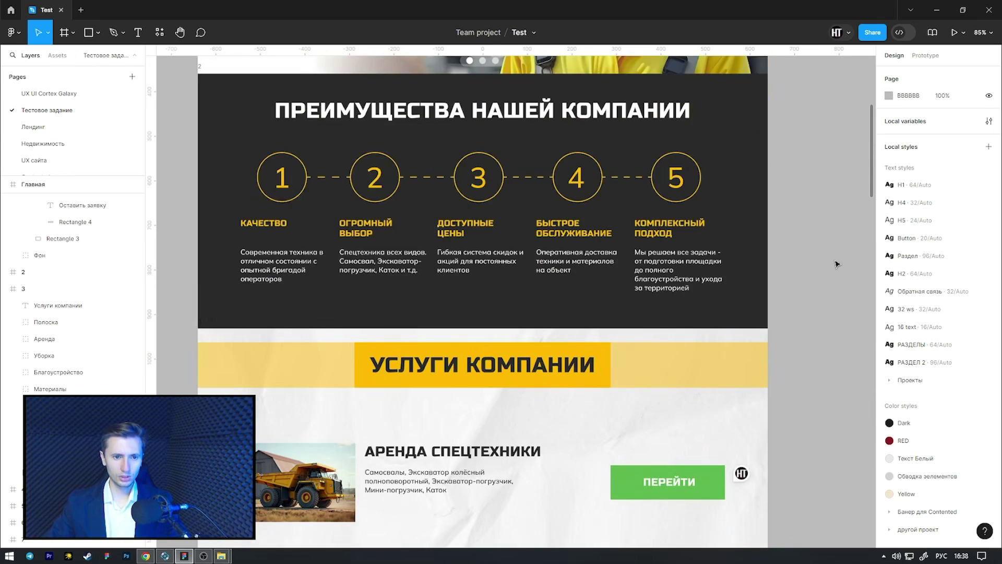
{"action": "scroll", "coordinate": [837, 264], "scroll_direction": "up", "scroll_amount": 5}
{"action": "scroll", "coordinate": [836, 266], "scroll_direction": "down", "scroll_amount": 6}
{"action": "scroll", "coordinate": [837, 269], "scroll_direction": "down", "scroll_amount": 3}
{"action": "scroll", "coordinate": [837, 269], "scroll_direction": "down", "scroll_amount": 8}
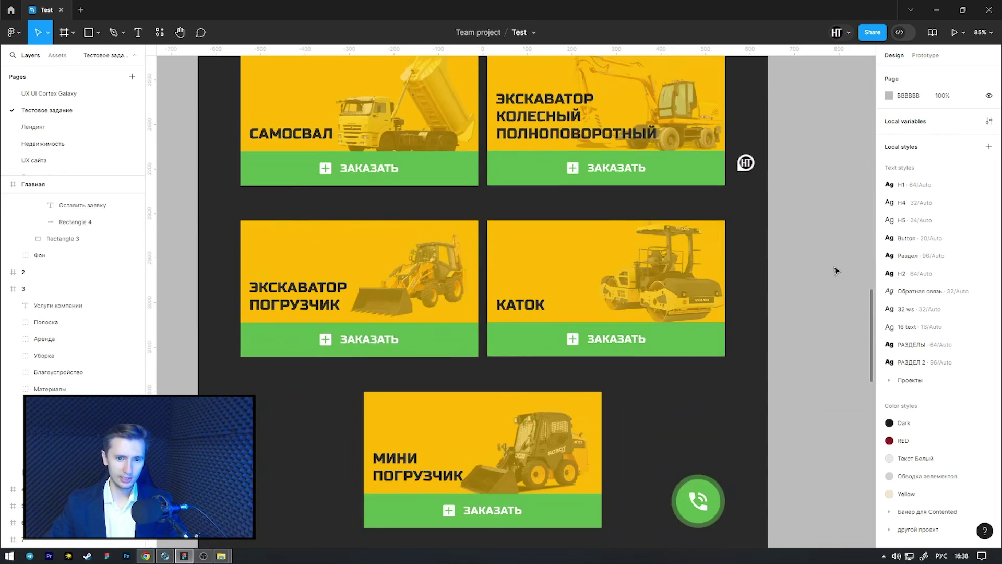
{"action": "scroll", "coordinate": [837, 271], "scroll_direction": "down", "scroll_amount": 3}
{"action": "scroll", "coordinate": [837, 273], "scroll_direction": "down", "scroll_amount": 5}
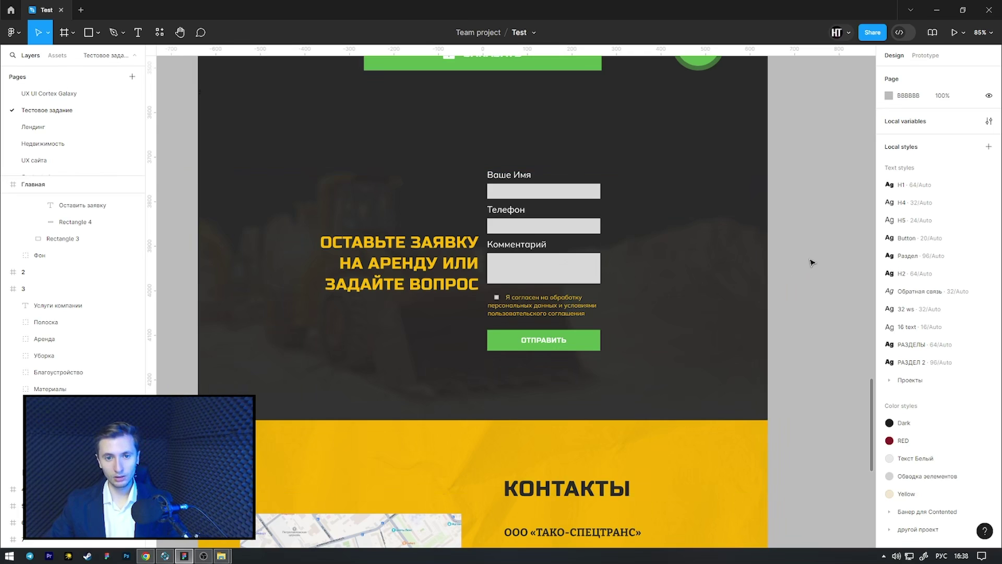
- Scroll down to bring the КОНТАКТЫ section into view
{"action": "scroll", "coordinate": [820, 264], "scroll_direction": "up", "scroll_amount": 10}
{"action": "scroll", "coordinate": [815, 260], "scroll_direction": "up", "scroll_amount": 8}
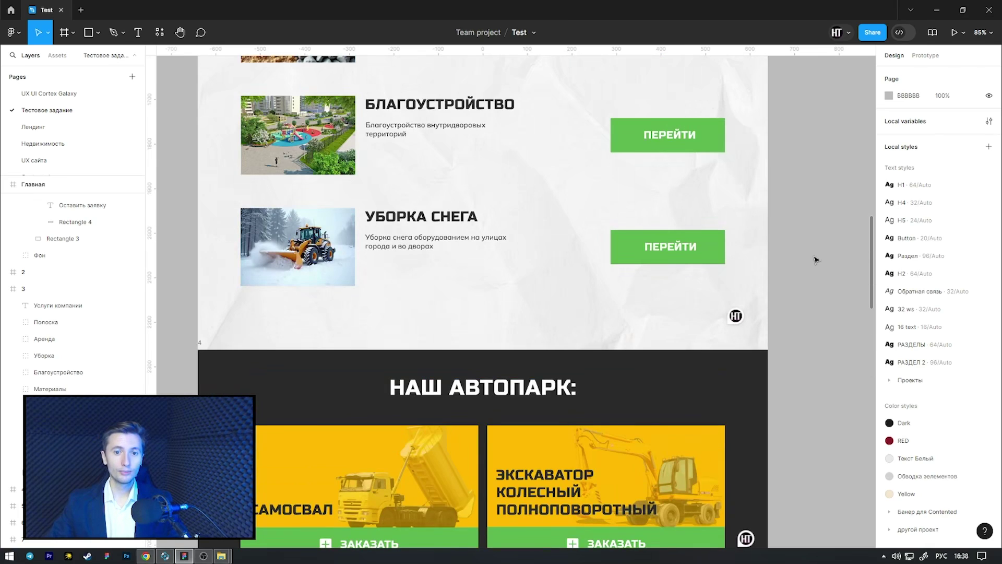
{"action": "scroll", "coordinate": [818, 253], "scroll_direction": "up", "scroll_amount": 5}
{"action": "scroll", "coordinate": [818, 256], "scroll_direction": "up", "scroll_amount": 4}
{"action": "scroll", "coordinate": [818, 256], "scroll_direction": "down", "scroll_amount": 15}
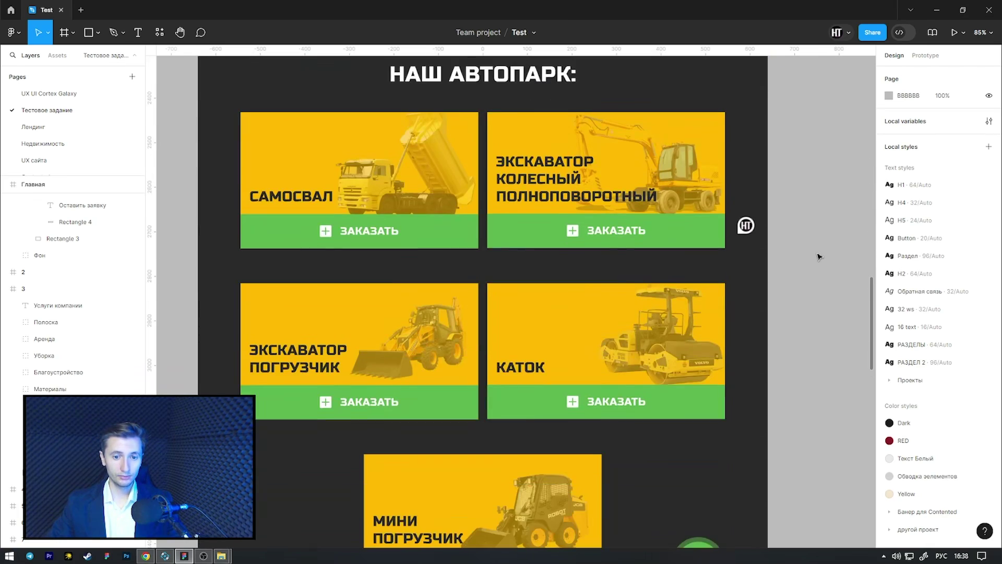
{"action": "scroll", "coordinate": [818, 259], "scroll_direction": "down", "scroll_amount": 4}
{"action": "scroll", "coordinate": [818, 259], "scroll_direction": "down", "scroll_amount": 4}
{"action": "scroll", "coordinate": [818, 261], "scroll_direction": "down", "scroll_amount": 3}
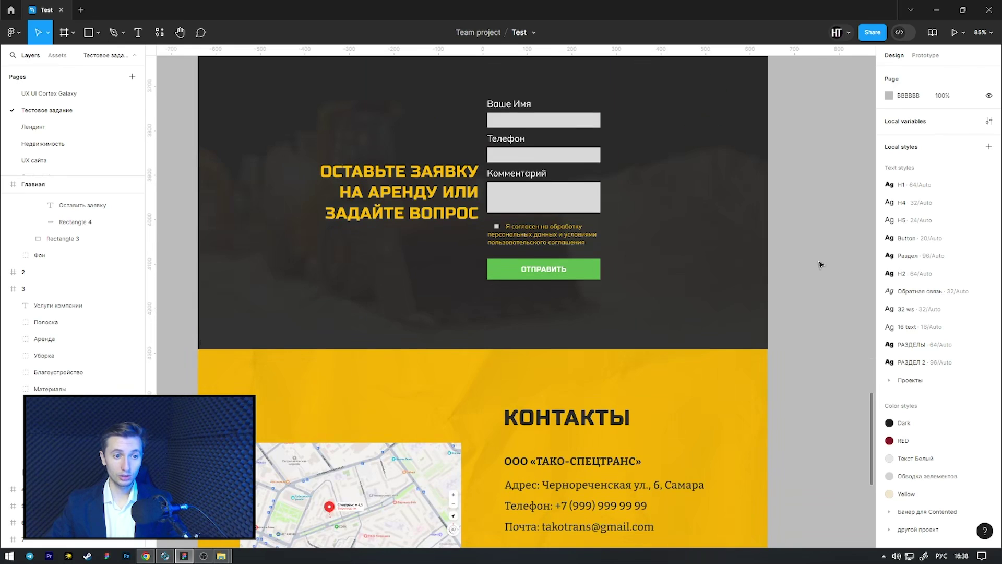
{"action": "scroll", "coordinate": [820, 264], "scroll_direction": "down", "scroll_amount": 3}
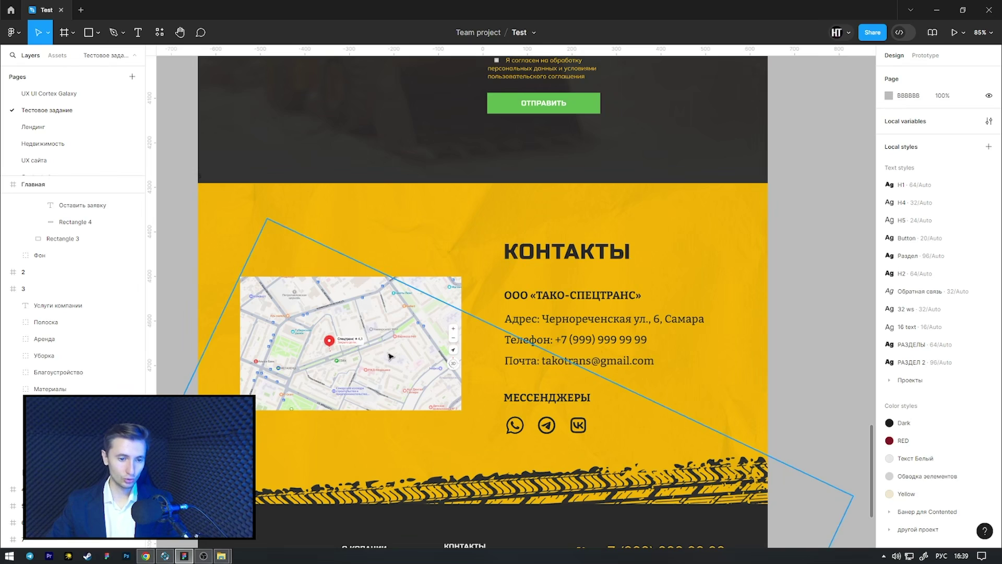
- Inspect the map image and the contact details text block, then deselect
{"action": "left_click", "coordinate": [429, 300]}
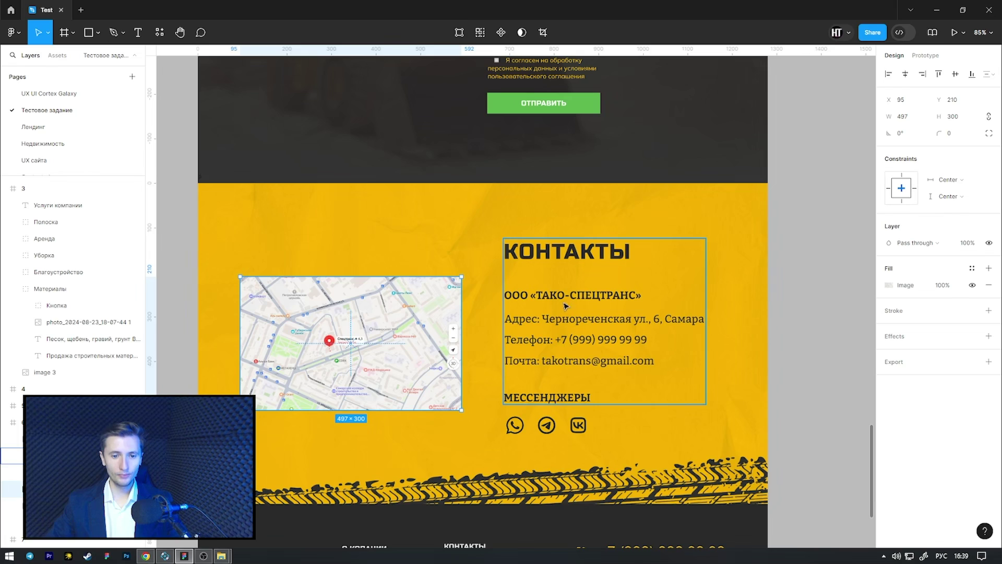
{"action": "left_click", "coordinate": [603, 366]}
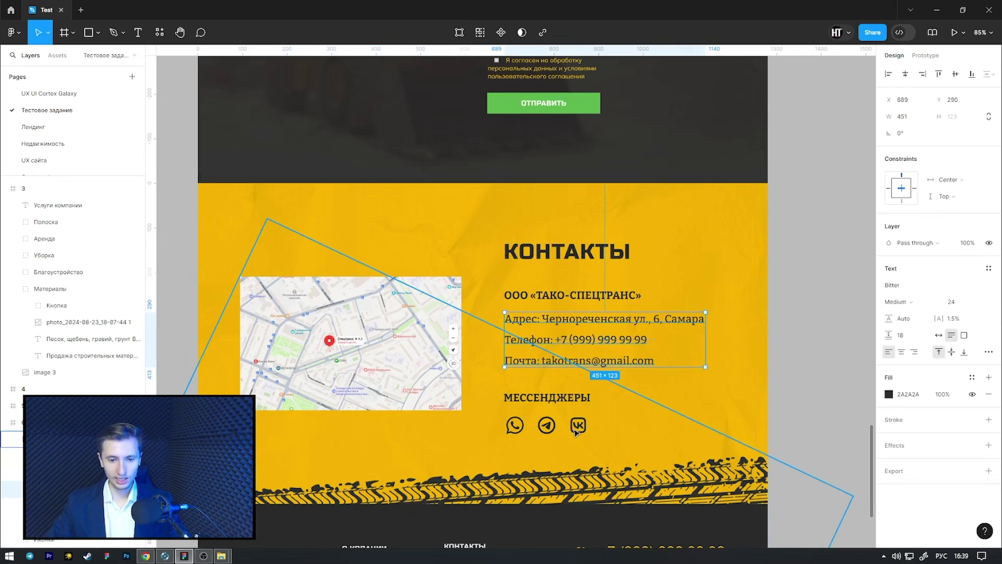
{"action": "left_click", "coordinate": [793, 297]}
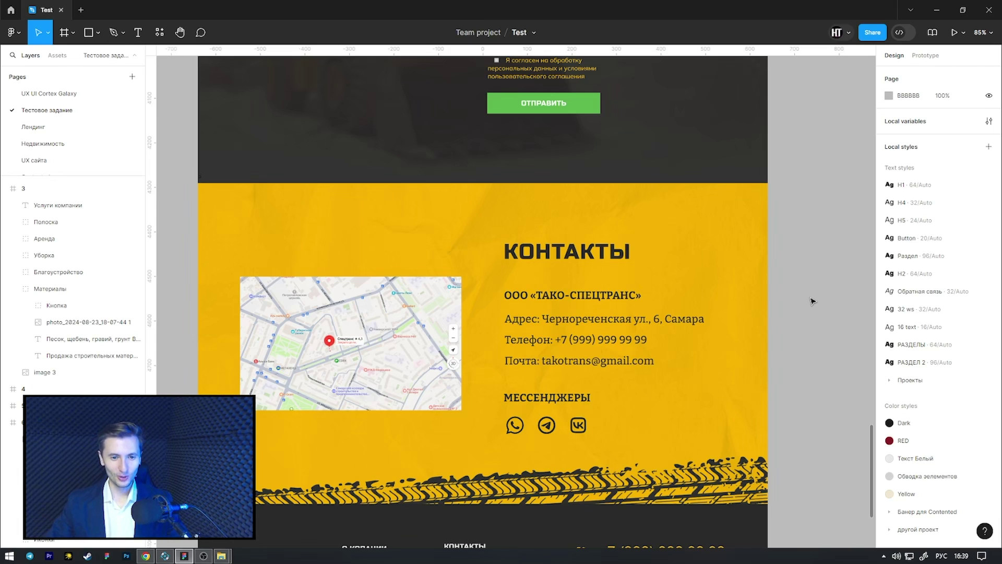
{"action": "scroll", "coordinate": [811, 301], "scroll_direction": "down", "scroll_amount": 4}
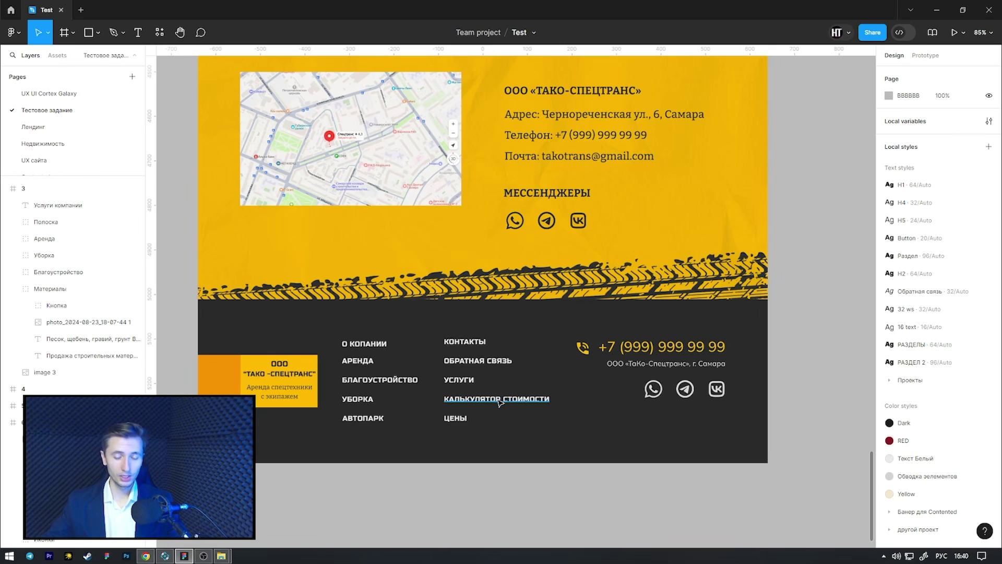
{"action": "scroll", "coordinate": [499, 402], "scroll_direction": "down", "scroll_amount": 5, "text": "ctrl"}
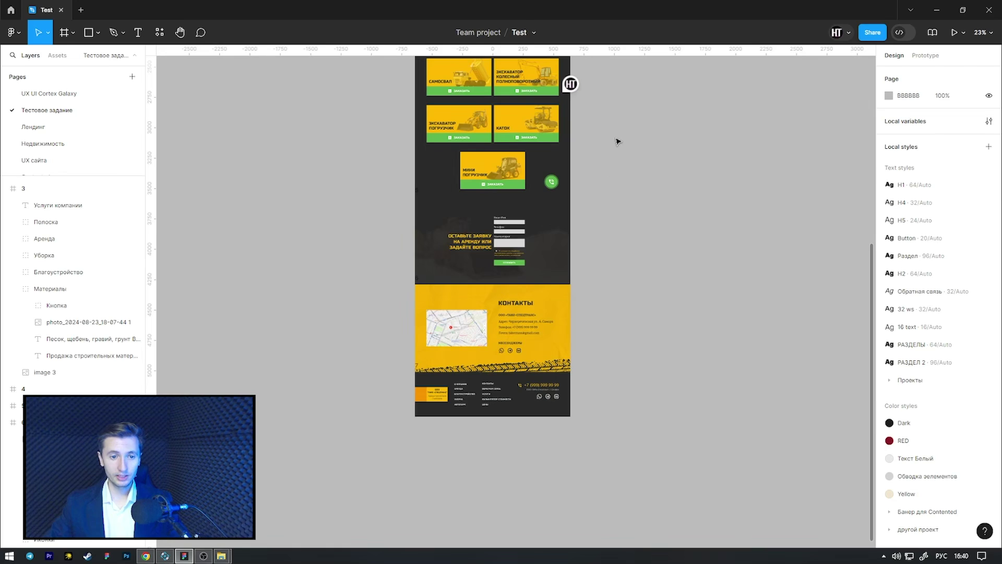
{"action": "scroll", "coordinate": [677, 208], "scroll_direction": "up", "scroll_amount": 5}
{"action": "scroll", "coordinate": [475, 298], "scroll_direction": "up", "scroll_amount": 5}
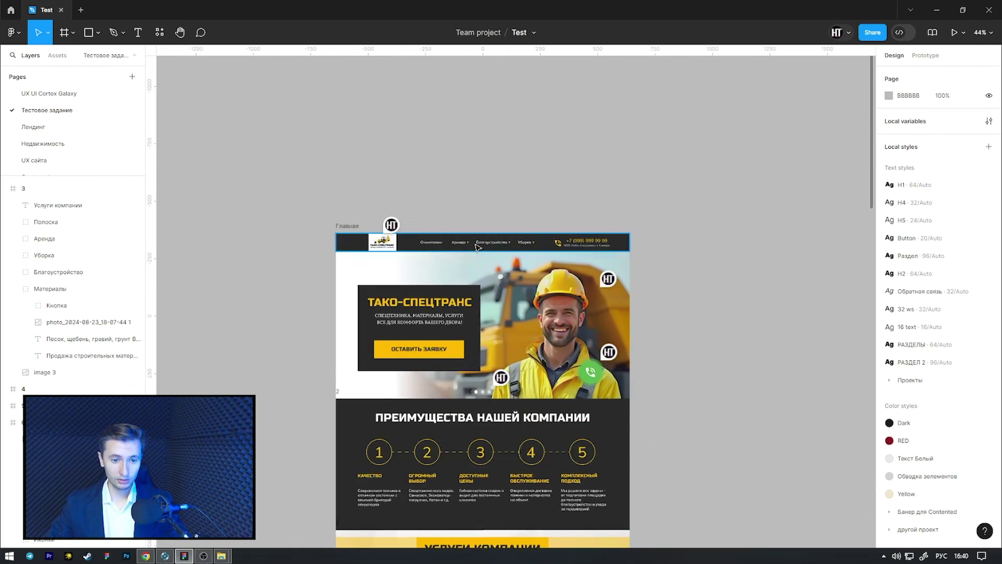
{"action": "scroll", "coordinate": [476, 242], "scroll_direction": "up", "scroll_amount": 10, "text": "ctrl"}
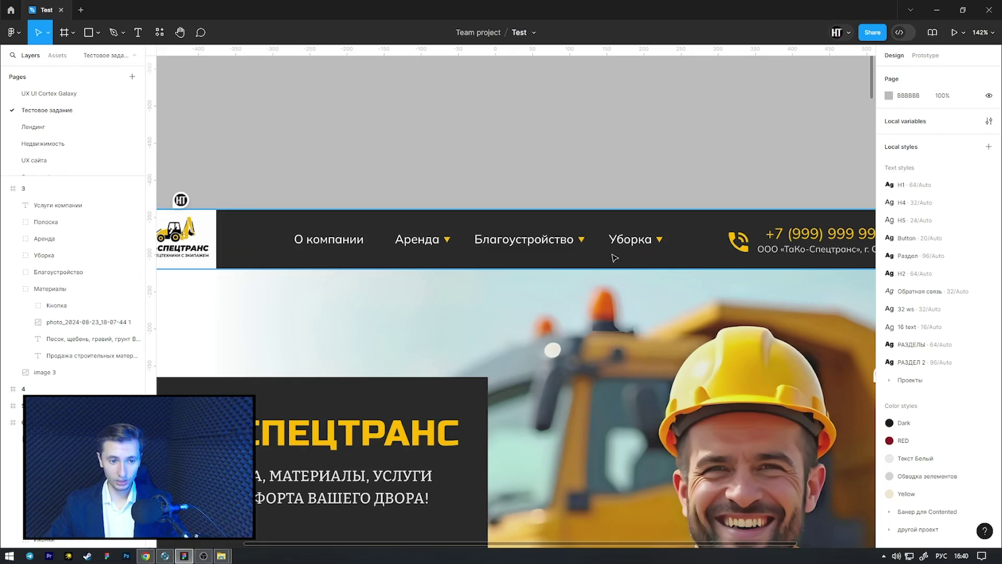
{"action": "scroll", "coordinate": [617, 307], "scroll_direction": "down", "scroll_amount": 3, "text": "ctrl"}
{"action": "scroll", "coordinate": [710, 378], "scroll_direction": "down", "scroll_amount": 3}
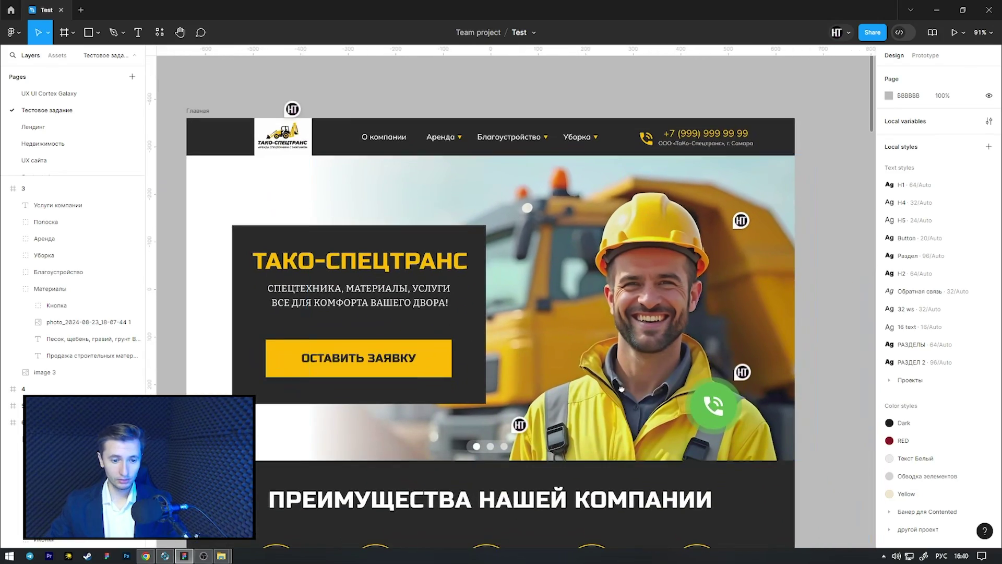
{"action": "scroll", "coordinate": [613, 420], "scroll_direction": "down", "scroll_amount": 2}
{"action": "scroll", "coordinate": [600, 419], "scroll_direction": "up", "scroll_amount": 3}
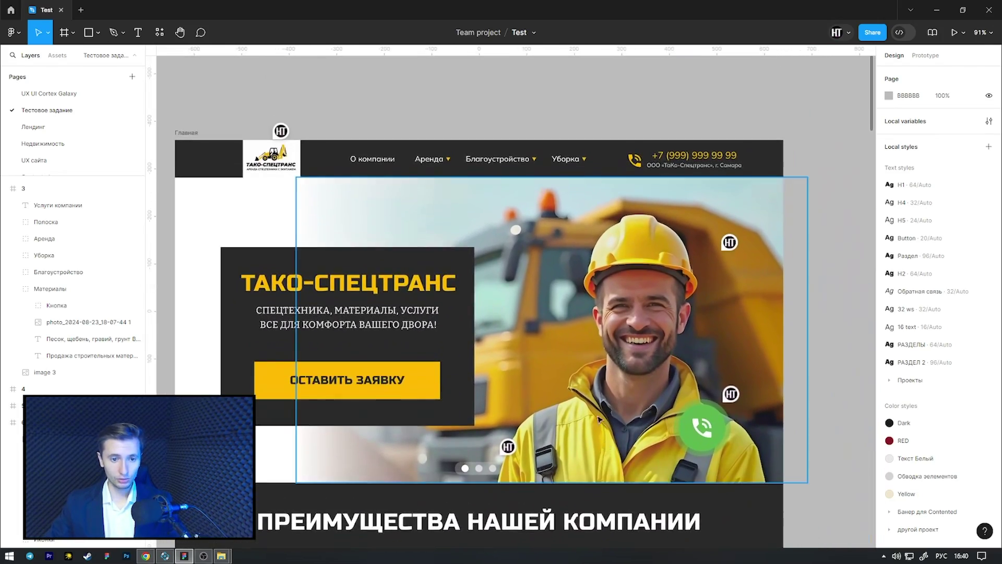
{"action": "scroll", "coordinate": [613, 408], "scroll_direction": "down", "scroll_amount": 5, "text": "ctrl"}
{"action": "scroll", "coordinate": [622, 418], "scroll_direction": "down", "scroll_amount": 2}
{"action": "scroll", "coordinate": [627, 428], "scroll_direction": "down", "scroll_amount": 4}
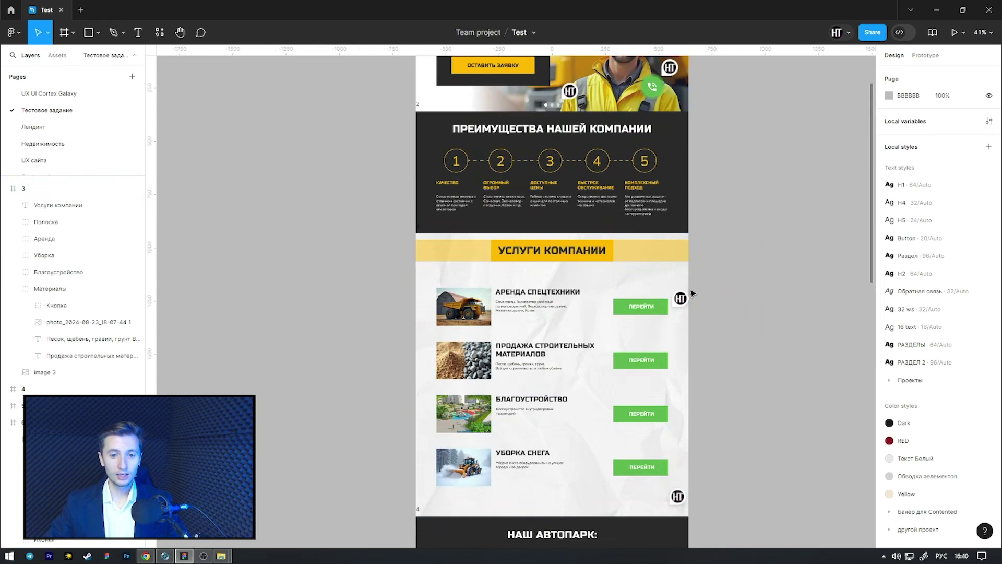
{"action": "scroll", "coordinate": [684, 314], "scroll_direction": "up", "scroll_amount": 3, "text": "ctrl"}
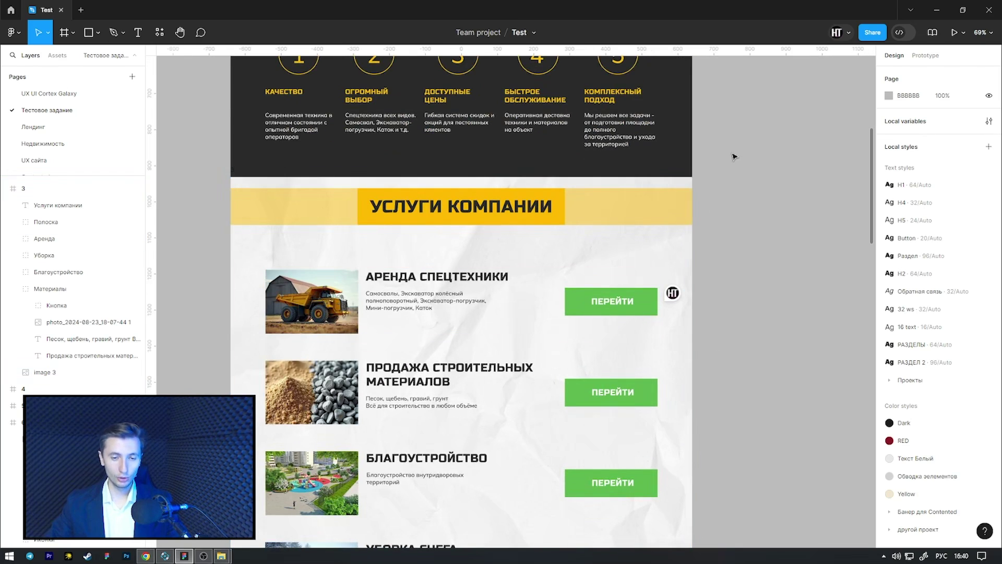
{"action": "scroll", "coordinate": [741, 193], "scroll_direction": "up", "scroll_amount": 5}
{"action": "scroll", "coordinate": [741, 238], "scroll_direction": "up", "scroll_amount": 3}
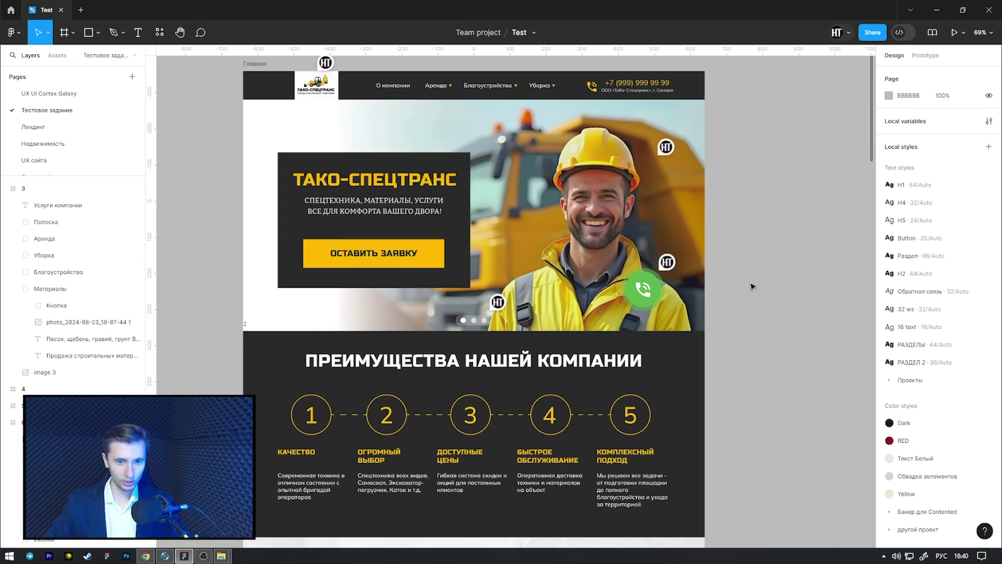
{"action": "scroll", "coordinate": [766, 333], "scroll_direction": "down", "scroll_amount": 2}
{"action": "scroll", "coordinate": [757, 355], "scroll_direction": "down", "scroll_amount": 10}
{"action": "scroll", "coordinate": [747, 386], "scroll_direction": "down", "scroll_amount": 10}
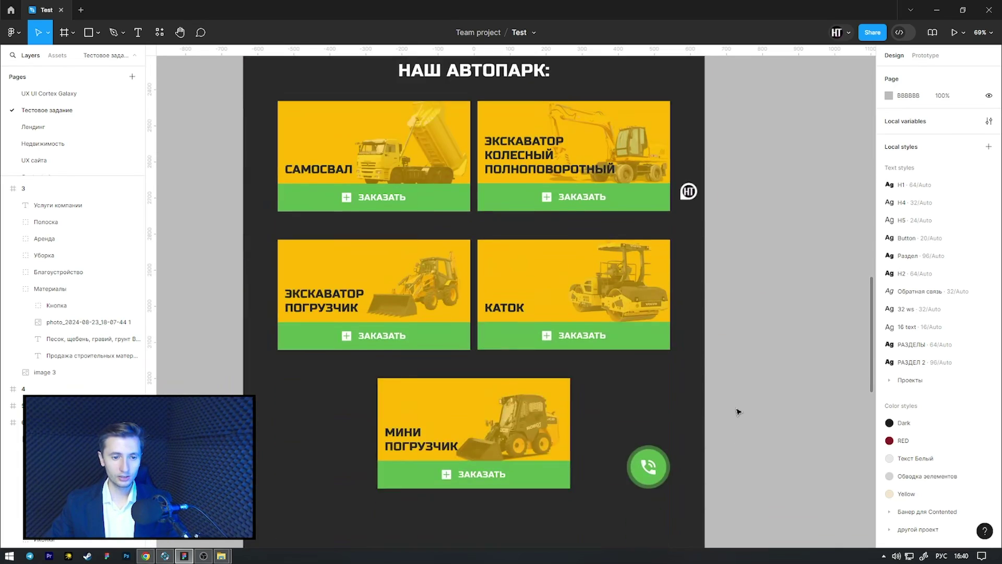
{"action": "scroll", "coordinate": [738, 402], "scroll_direction": "down", "scroll_amount": 10}
{"action": "scroll", "coordinate": [728, 388], "scroll_direction": "down", "scroll_amount": 5}
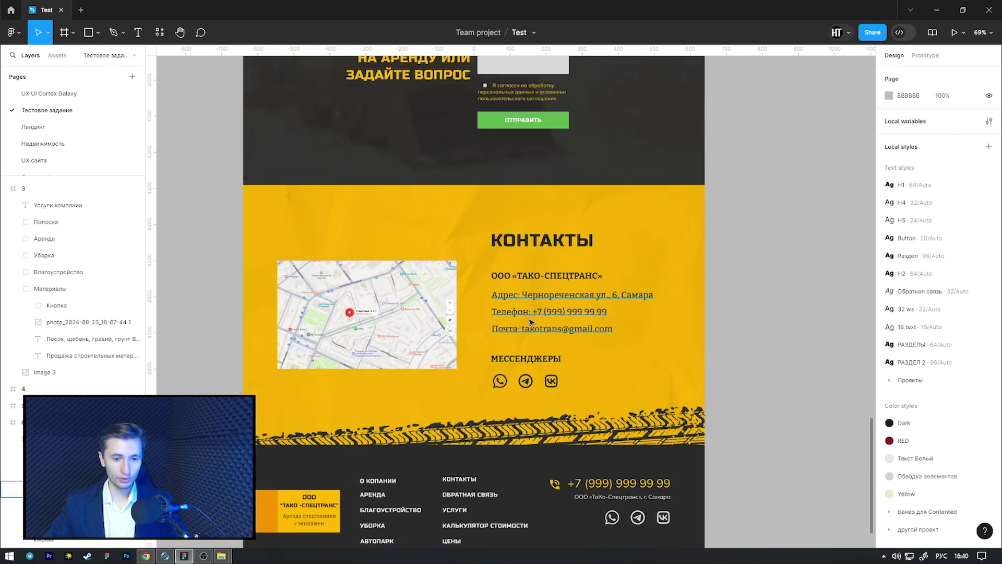
{"action": "scroll", "coordinate": [373, 311], "scroll_direction": "up", "scroll_amount": 2}
{"action": "scroll", "coordinate": [397, 313], "scroll_direction": "up", "scroll_amount": 2}
{"action": "scroll", "coordinate": [443, 310], "scroll_direction": "down", "scroll_amount": 3}
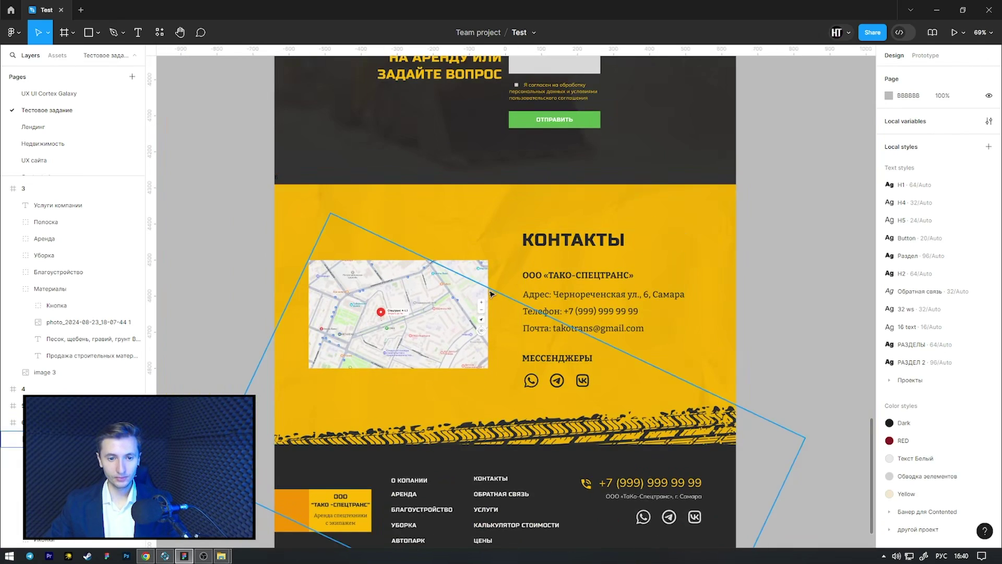
{"action": "scroll", "coordinate": [482, 295], "scroll_direction": "up", "scroll_amount": 1}
{"action": "scroll", "coordinate": [413, 500], "scroll_direction": "down", "scroll_amount": 2}
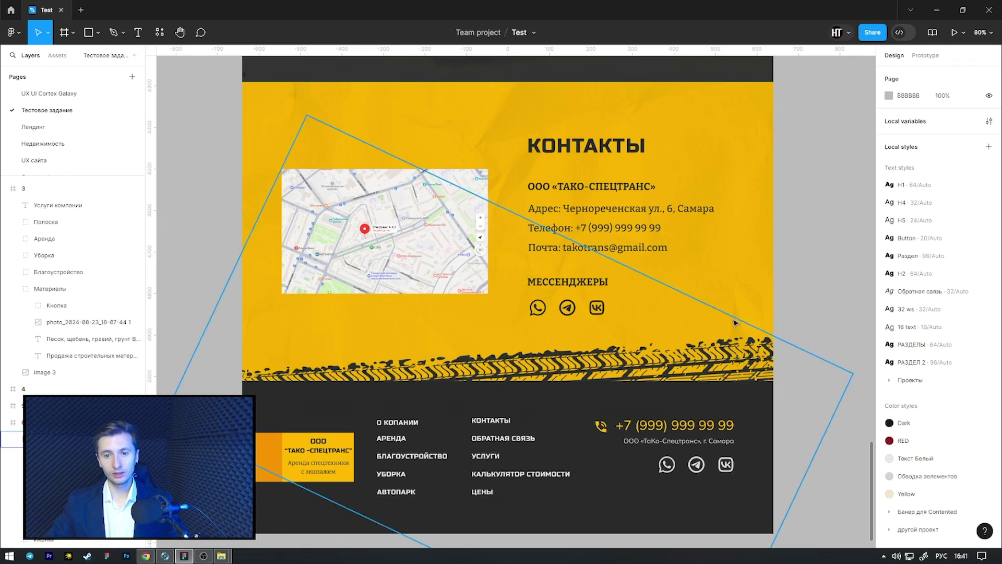
{"action": "scroll", "coordinate": [542, 433], "scroll_direction": "down", "scroll_amount": 5, "text": "ctrl"}
{"action": "scroll", "coordinate": [542, 432], "scroll_direction": "down", "scroll_amount": 5, "text": "ctrl"}
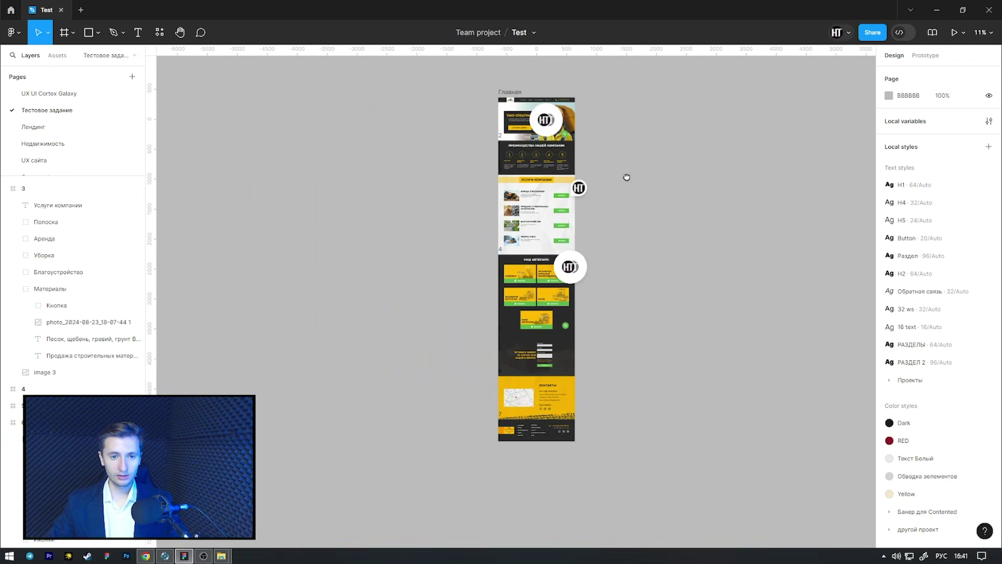
- Turn layout grids on with Ctrl+Shift+4 and select the Услуги компании frame to show its 4 columns
{"action": "mouse_move", "coordinate": [627, 177]}
{"action": "left_mouse_down"}
{"action": "mouse_move", "coordinate": [365, 246]}
{"action": "mouse_move", "coordinate": [617, 234]}
{"action": "left_mouse_up"}
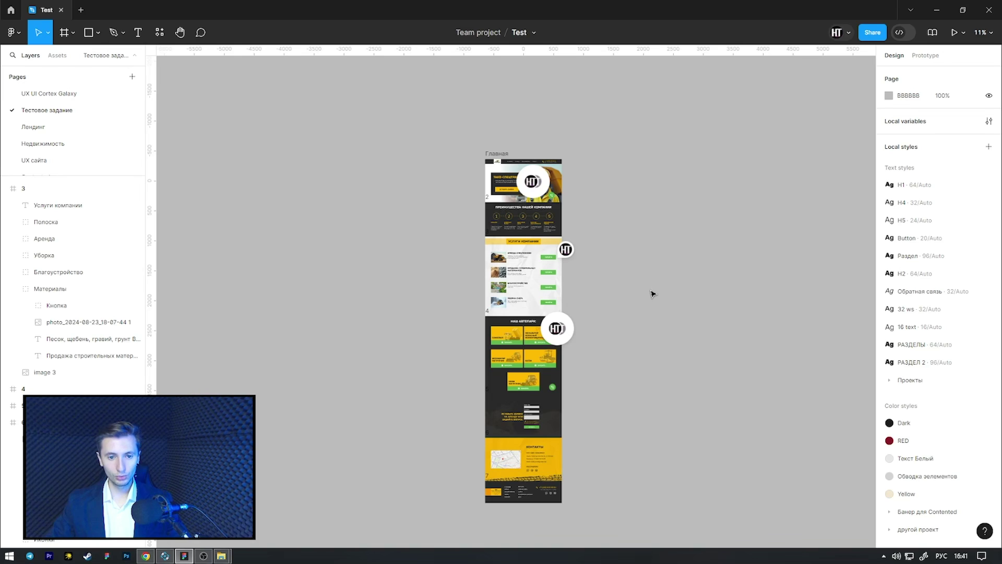
{"action": "key", "text": "ctrl+shift+4"}
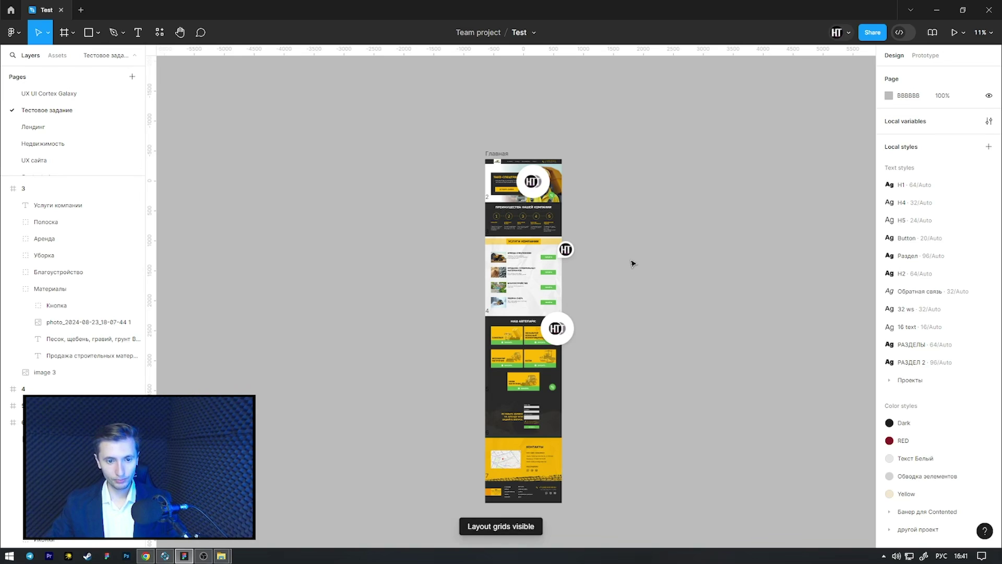
{"action": "key", "text": "ctrl+shift+4"}
{"action": "key", "text": "ctrl+shift+4"}
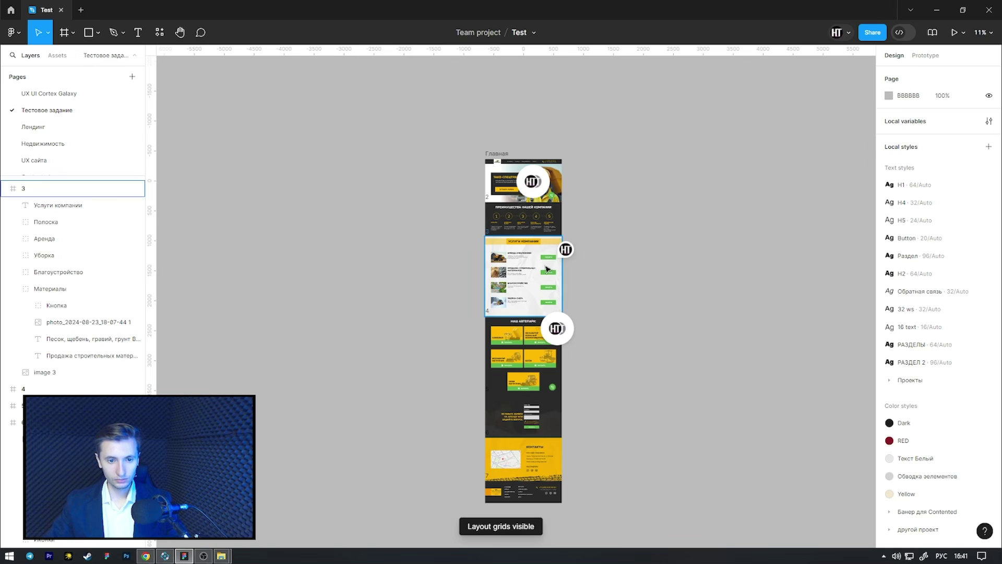
{"action": "scroll", "coordinate": [524, 268], "scroll_direction": "up", "scroll_amount": 2}
{"action": "scroll", "coordinate": [536, 270], "scroll_direction": "up", "scroll_amount": 2}
{"action": "key", "text": "ctrl+shift+4"}
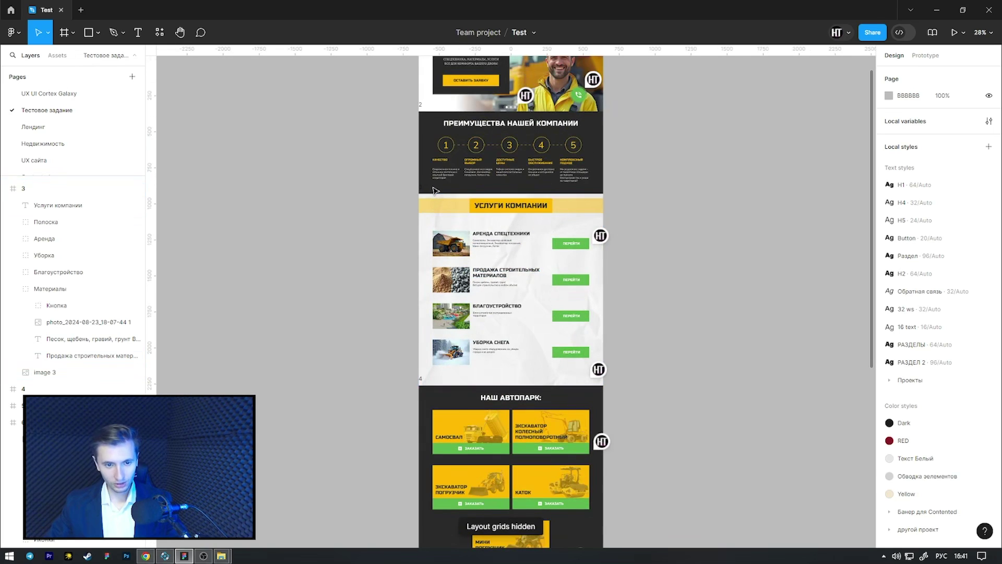
{"action": "key", "text": "Tab"}
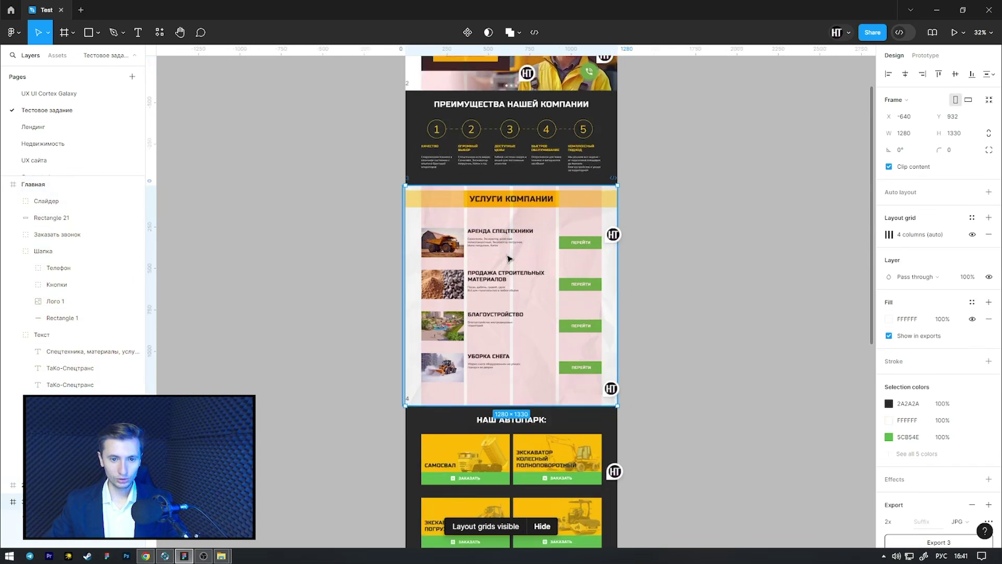
{"action": "scroll", "coordinate": [510, 259], "scroll_direction": "up", "scroll_amount": 5}
{"action": "scroll", "coordinate": [510, 260], "scroll_direction": "down", "scroll_amount": 2}
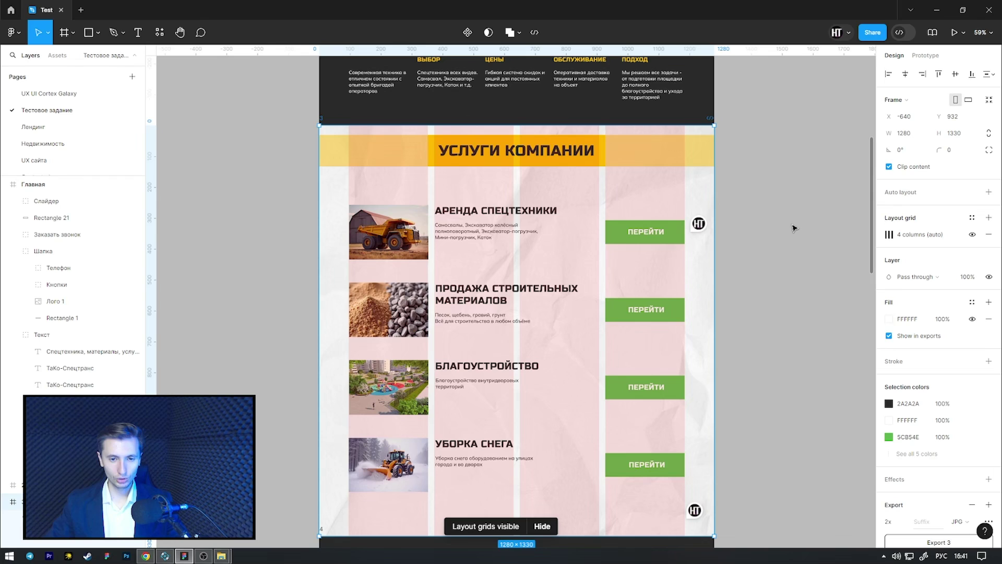
- Switch to the Лендинг page and select The Man Cave frame, panning down its design
{"action": "left_click", "coordinate": [40, 127]}
{"action": "left_click", "coordinate": [413, 314]}
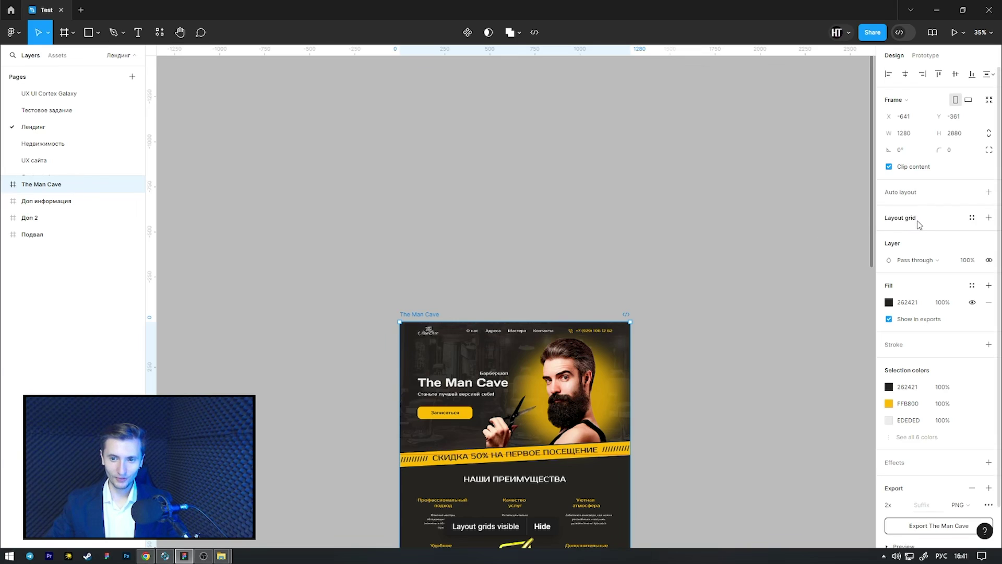
{"action": "left_click_drag", "start_coordinate": [718, 351], "coordinate": [723, 199]}
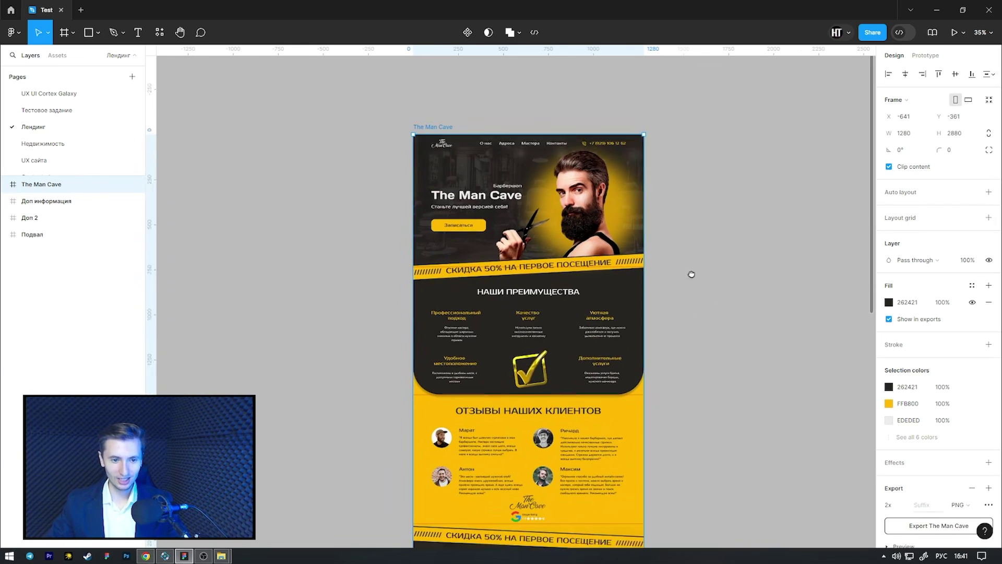
{"action": "left_click_drag", "start_coordinate": [692, 274], "coordinate": [693, 262]}
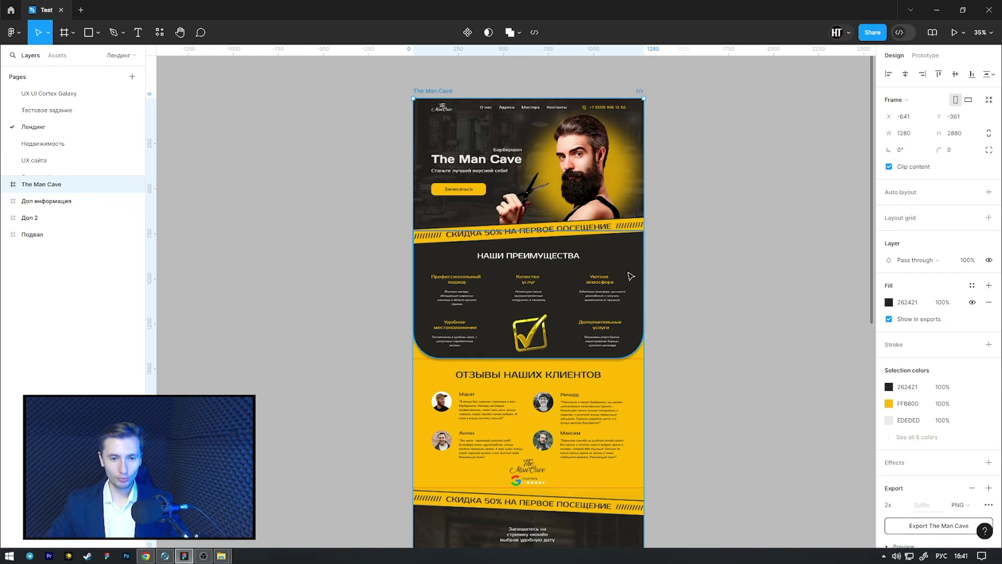
- Scroll through The Man Cave landing back to the top, then deselect the frame
{"action": "scroll", "coordinate": [601, 238], "scroll_direction": "down", "scroll_amount": 5}
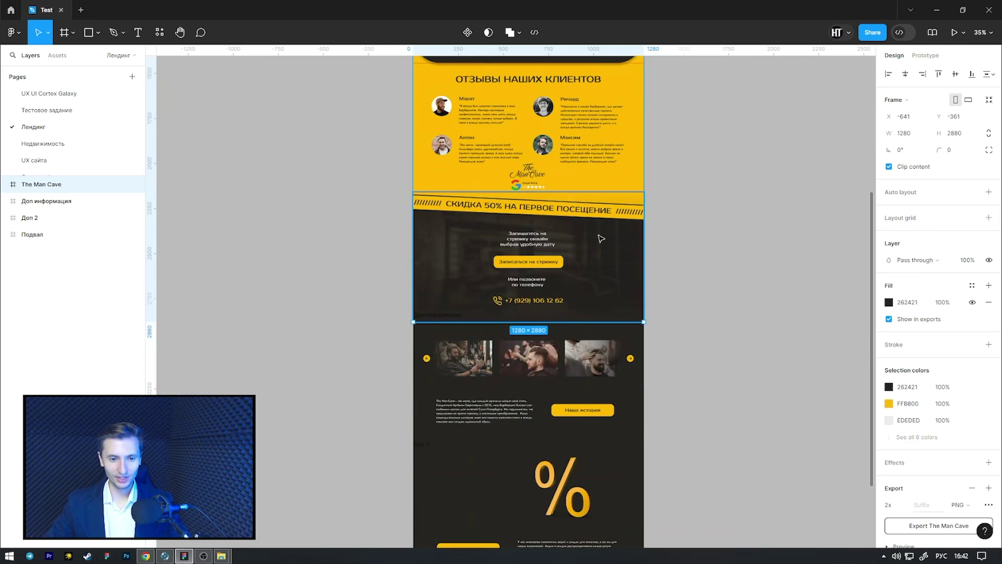
{"action": "scroll", "coordinate": [601, 239], "scroll_direction": "up", "scroll_amount": 4}
{"action": "scroll", "coordinate": [601, 238], "scroll_direction": "up", "scroll_amount": 2}
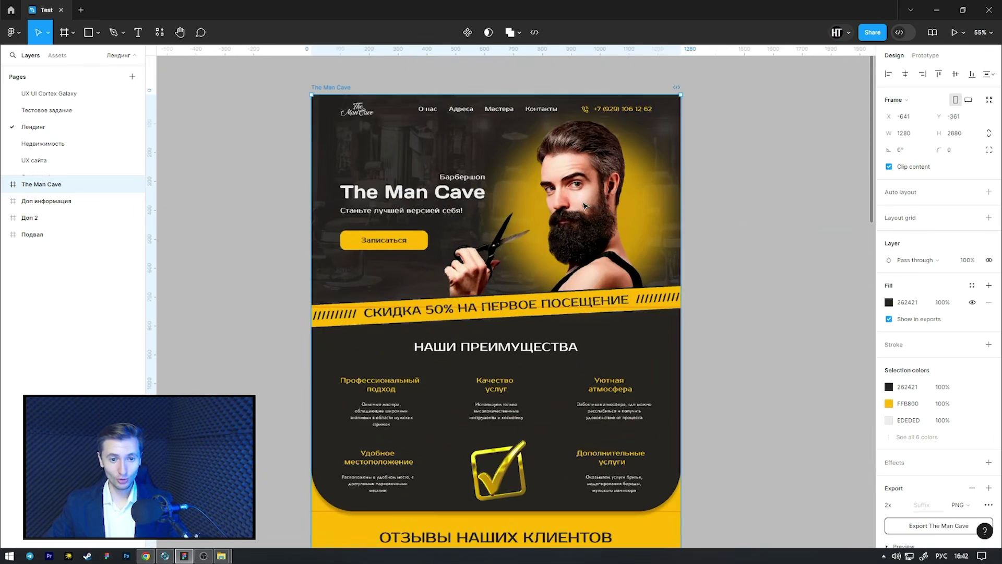
{"action": "scroll", "coordinate": [601, 238], "scroll_direction": "up", "scroll_amount": 3, "text": "ctrl"}
{"action": "scroll", "coordinate": [450, 216], "scroll_direction": "up", "scroll_amount": 1, "text": "ctrl"}
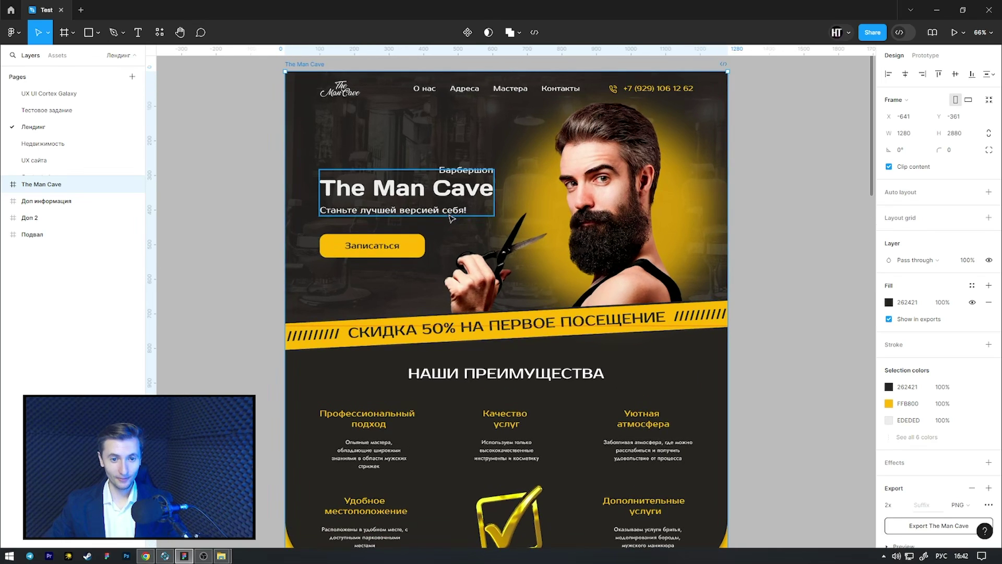
{"action": "left_click", "coordinate": [203, 127]}
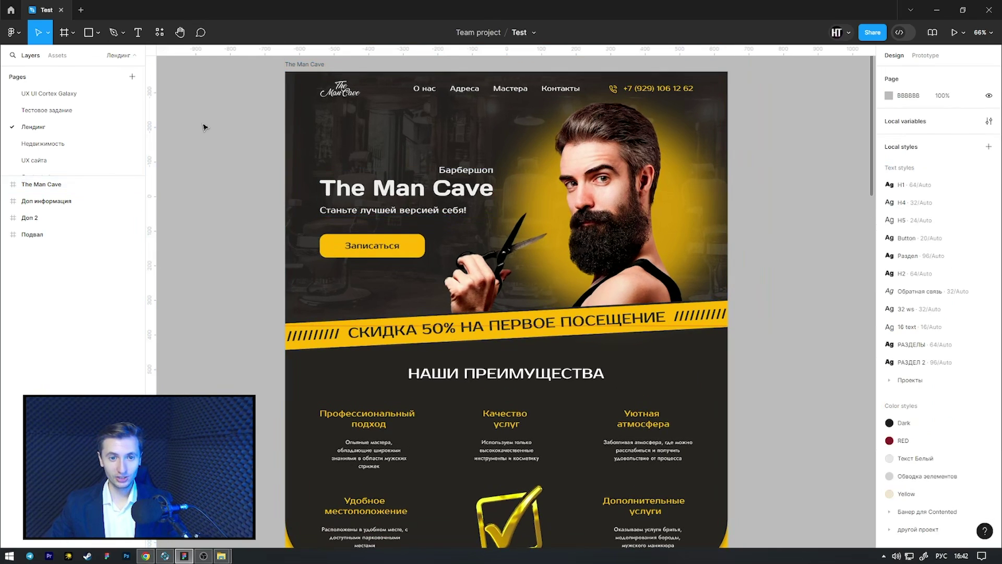
- Return to the Тестовое задание page and scroll down through the Тако-Спецтранс landing
{"action": "left_click", "coordinate": [73, 112]}
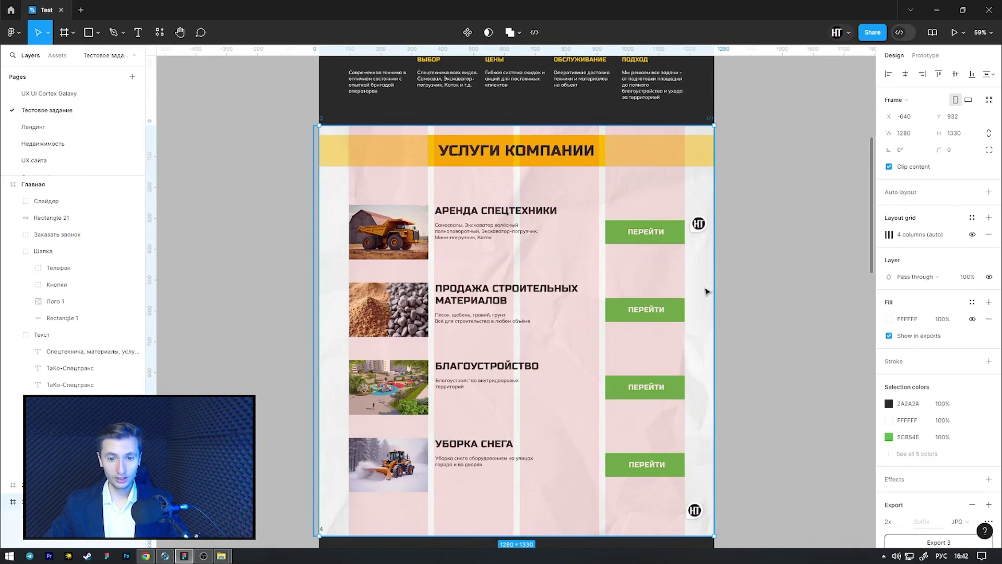
{"action": "scroll", "coordinate": [818, 285], "scroll_direction": "down", "scroll_amount": 5}
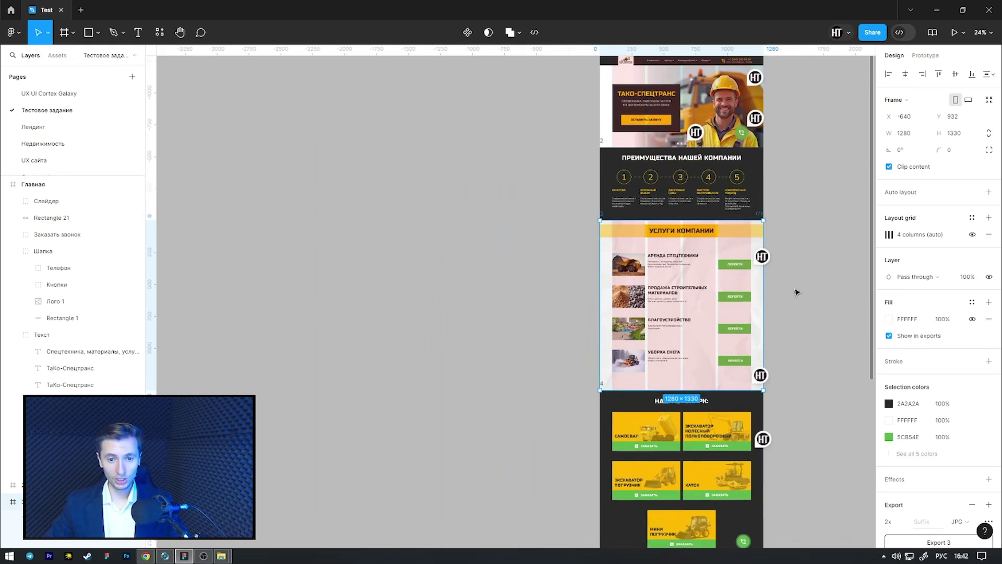
{"action": "scroll", "coordinate": [731, 287], "scroll_direction": "up", "scroll_amount": 3}
{"action": "scroll", "coordinate": [517, 274], "scroll_direction": "up", "scroll_amount": 2}
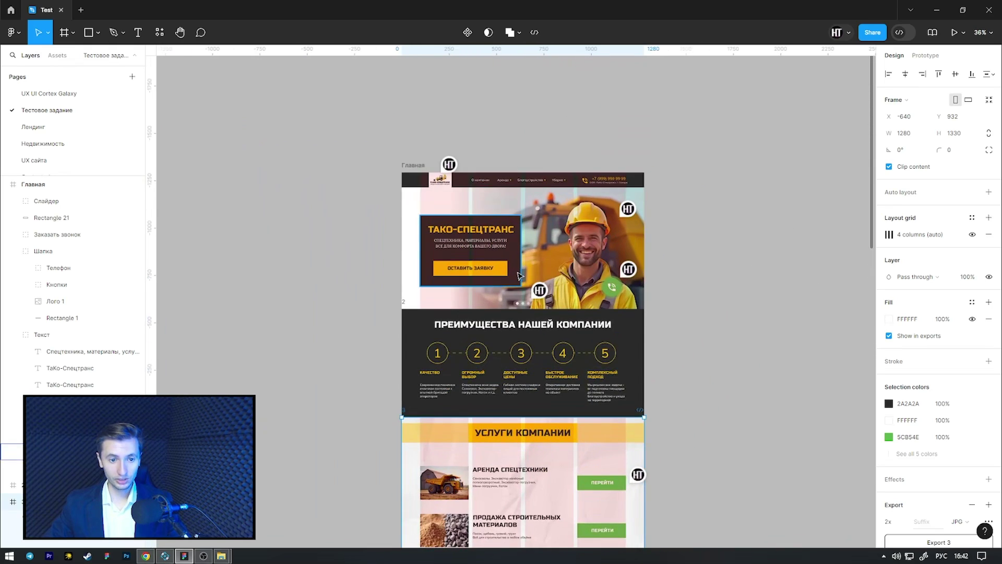
{"action": "scroll", "coordinate": [520, 274], "scroll_direction": "up", "scroll_amount": 2}
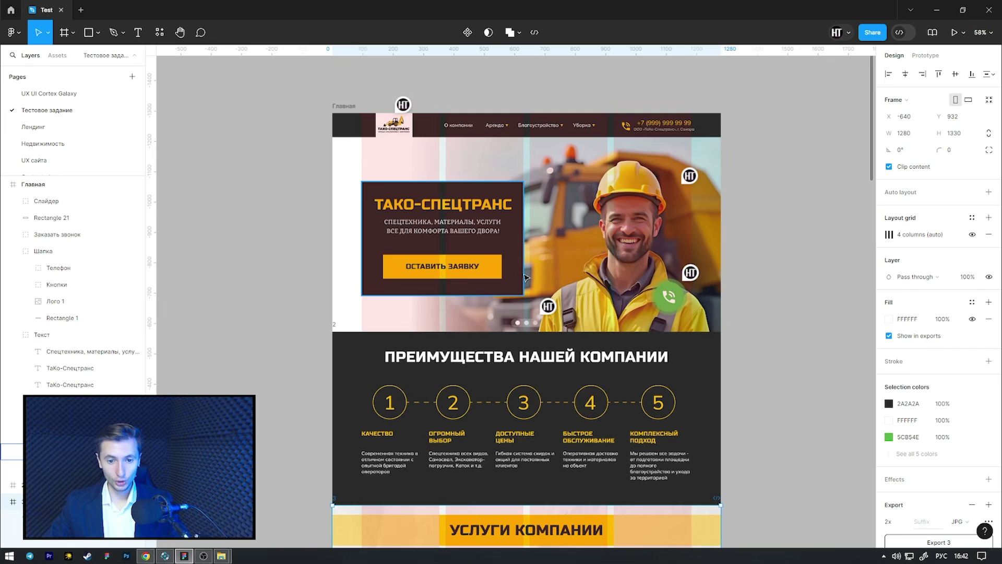
{"action": "scroll", "coordinate": [804, 370], "scroll_direction": "down", "scroll_amount": 2}
{"action": "scroll", "coordinate": [797, 344], "scroll_direction": "down", "scroll_amount": 1}
{"action": "scroll", "coordinate": [788, 344], "scroll_direction": "down", "scroll_amount": 2}
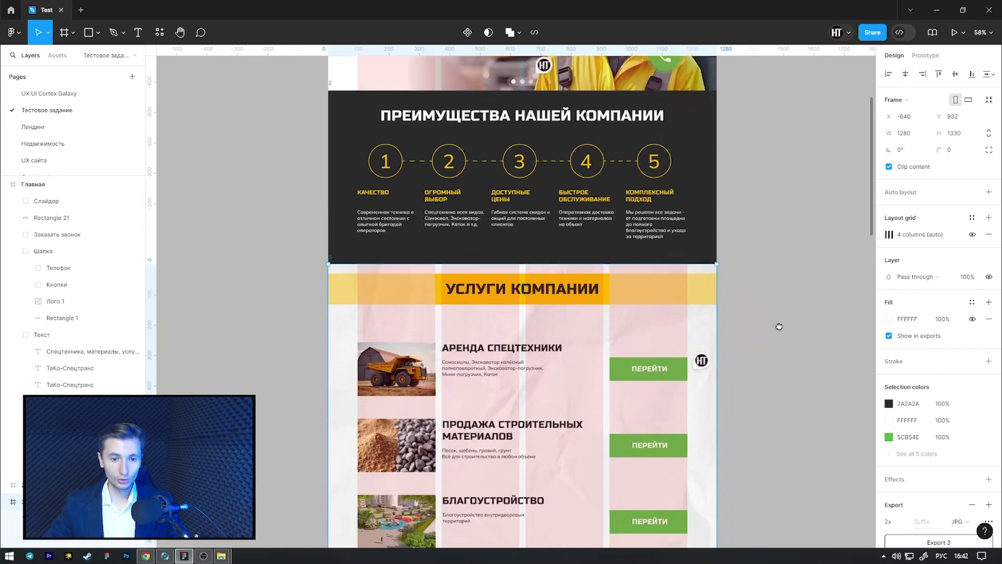
{"action": "scroll", "coordinate": [777, 334], "scroll_direction": "down", "scroll_amount": 1}
{"action": "scroll", "coordinate": [783, 297], "scroll_direction": "down", "scroll_amount": 3}
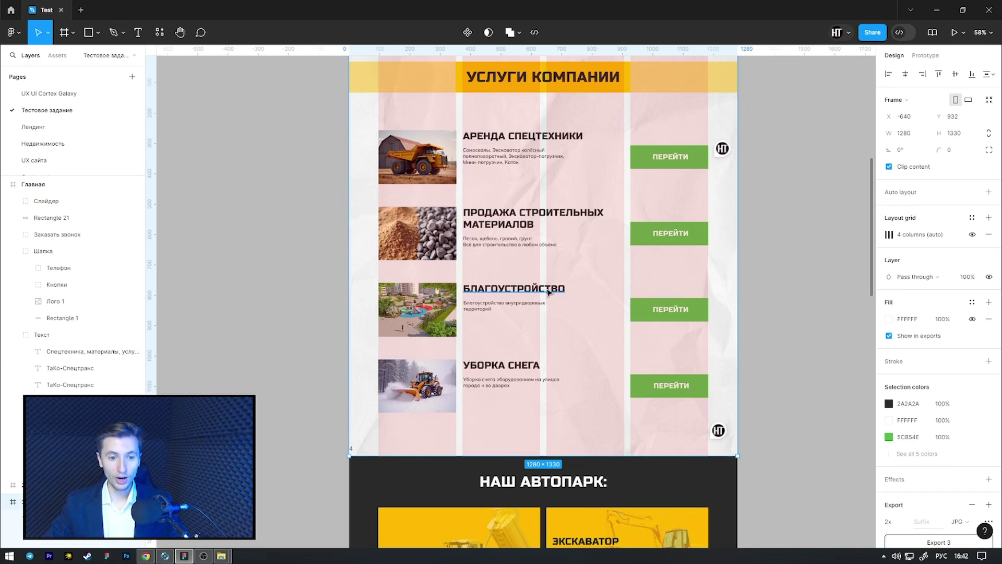
{"action": "scroll", "coordinate": [802, 296], "scroll_direction": "down", "scroll_amount": 3}
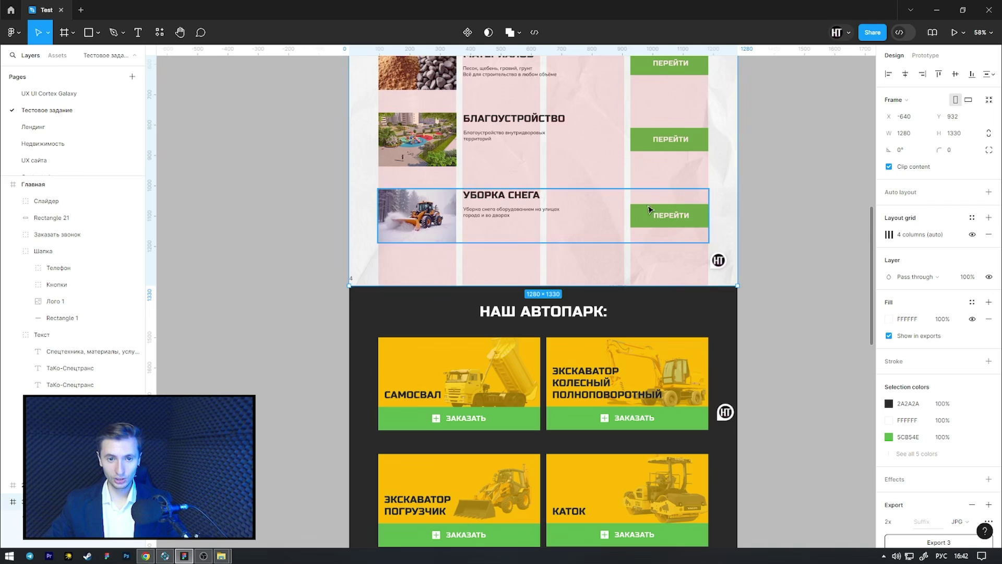
{"action": "scroll", "coordinate": [831, 235], "scroll_direction": "down", "scroll_amount": 3}
{"action": "scroll", "coordinate": [832, 235], "scroll_direction": "down", "scroll_amount": 1}
{"action": "scroll", "coordinate": [833, 241], "scroll_direction": "down", "scroll_amount": 5}
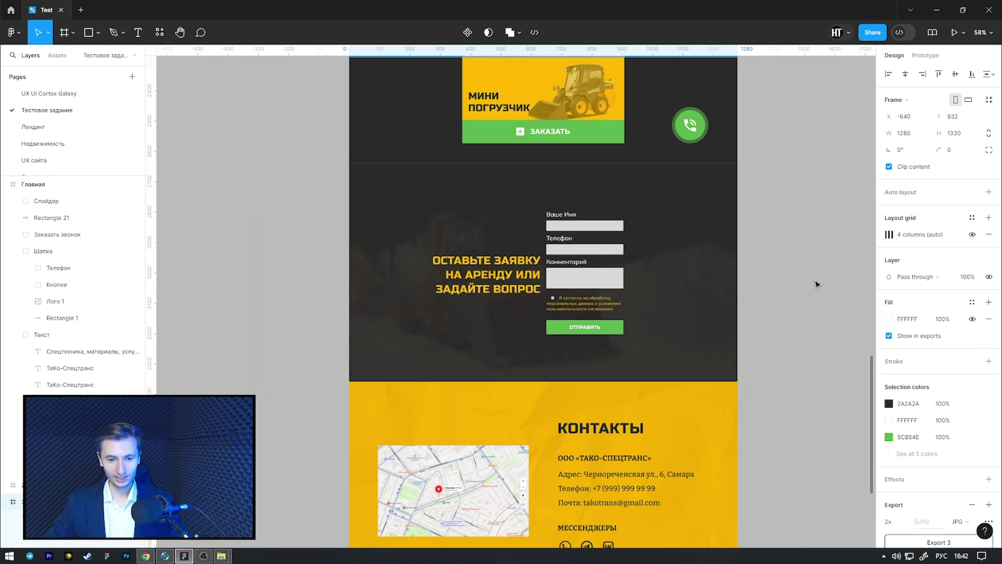
- Select frame 4 with the request form, move on to the Contacts frame, then deselect it
{"action": "left_click", "coordinate": [351, 158]}
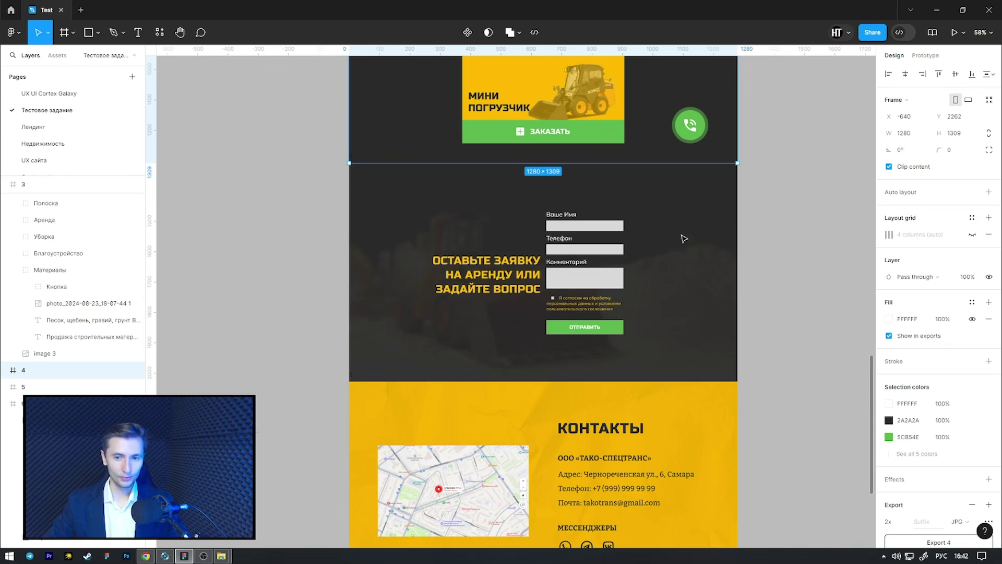
{"action": "key", "text": "Tab"}
{"action": "scroll", "coordinate": [783, 219], "scroll_direction": "down", "scroll_amount": 4}
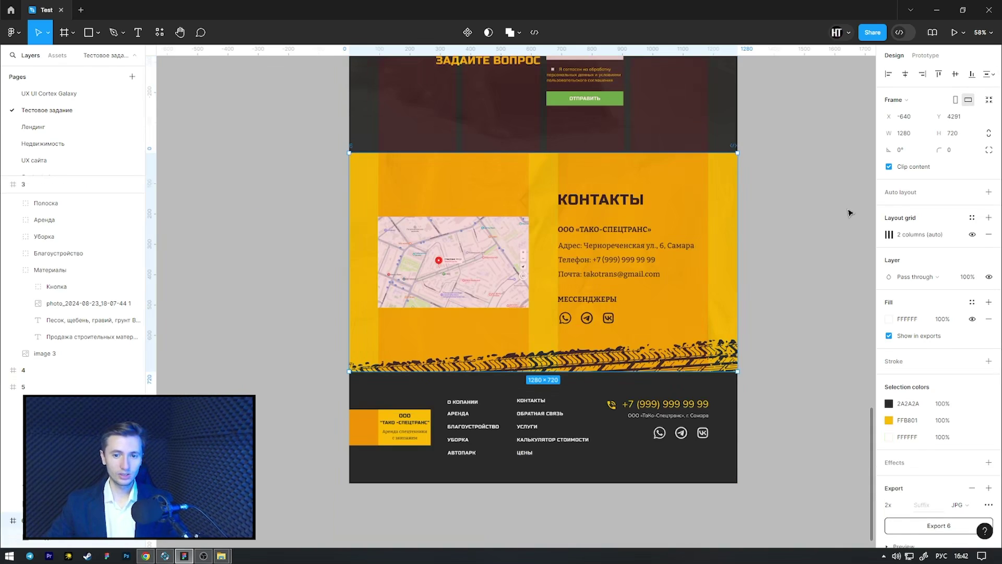
{"action": "left_click", "coordinate": [808, 183]}
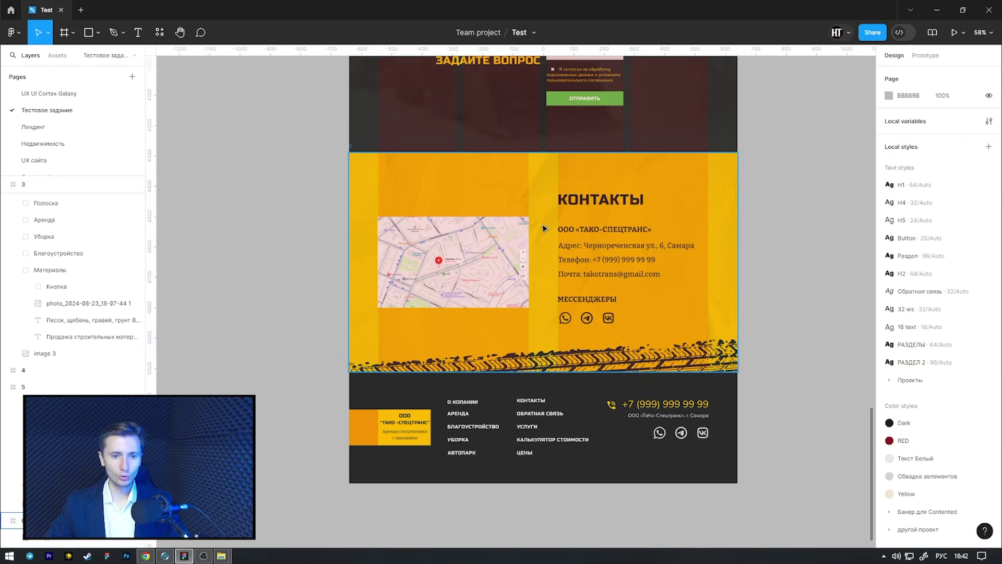
- Scroll back up to the hero section and bring the site header into view
{"action": "scroll", "coordinate": [538, 229], "scroll_direction": "up", "scroll_amount": 3}
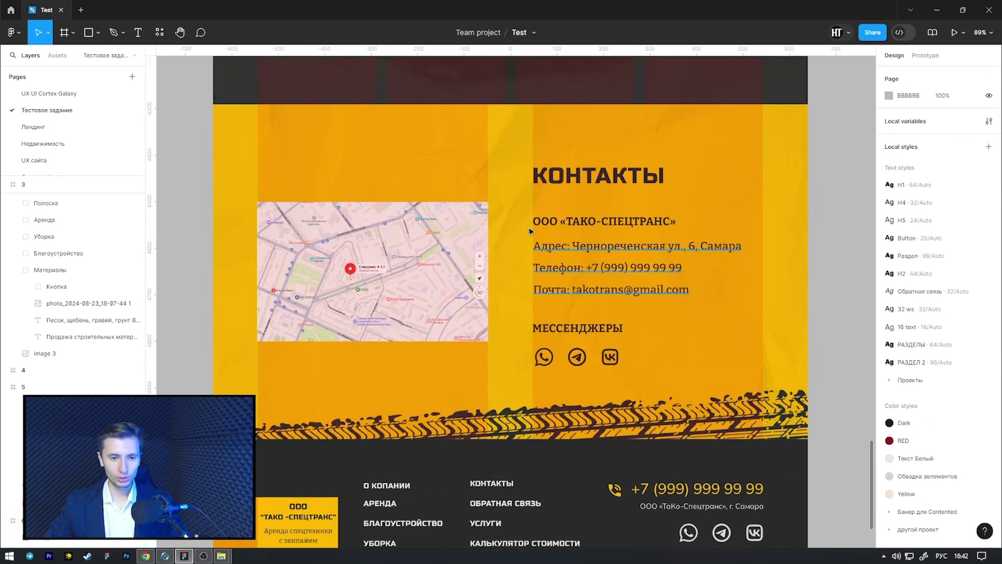
{"action": "scroll", "coordinate": [519, 156], "scroll_direction": "up", "scroll_amount": 1}
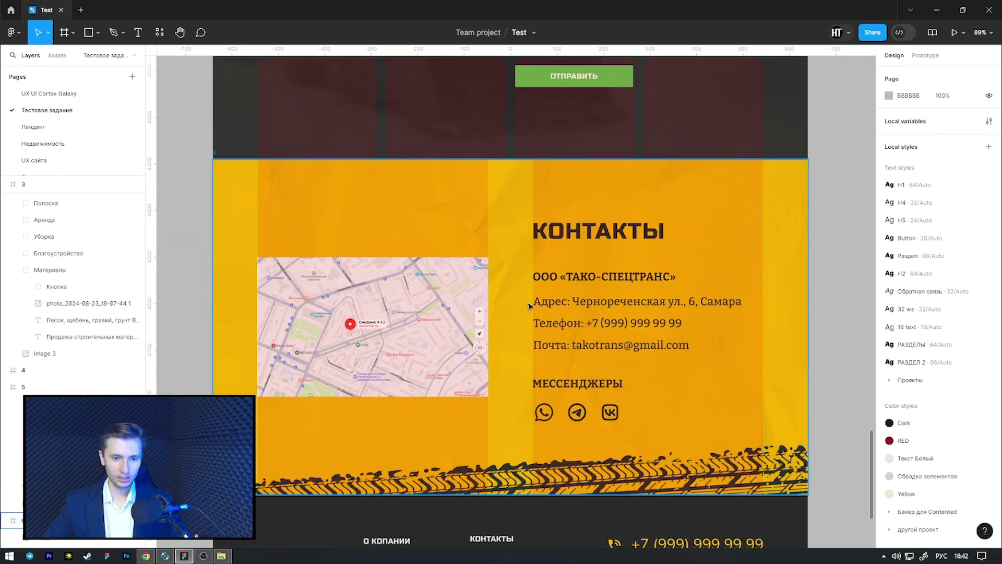
{"action": "scroll", "coordinate": [528, 305], "scroll_direction": "down", "scroll_amount": 5}
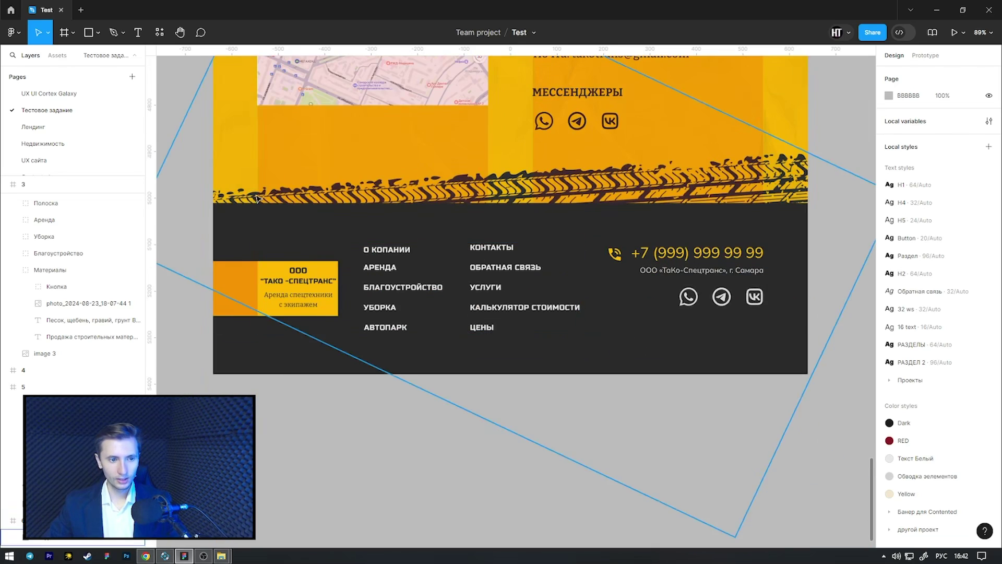
{"action": "scroll", "coordinate": [447, 285], "scroll_direction": "down", "scroll_amount": 5, "text": "ctrl"}
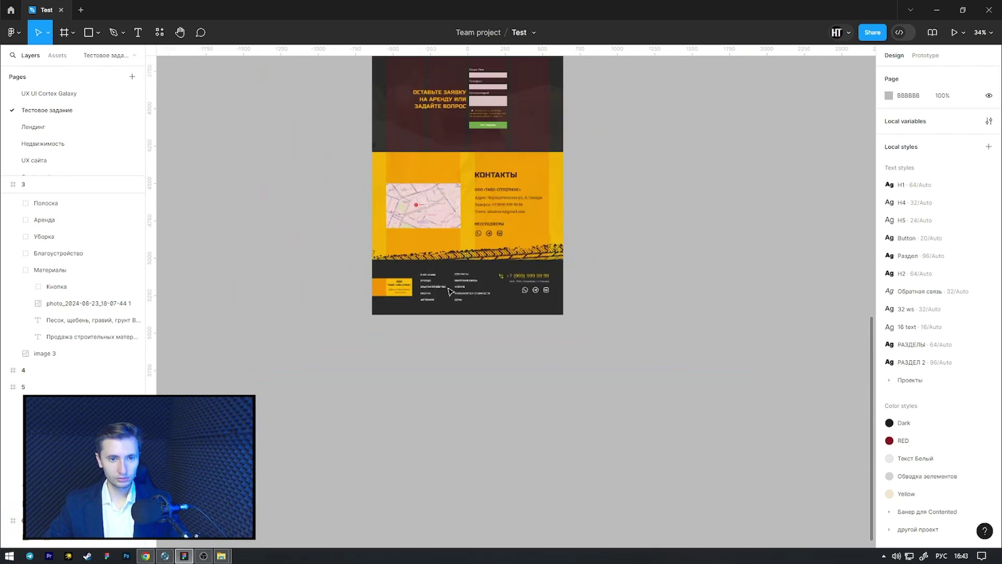
{"action": "scroll", "coordinate": [595, 172], "scroll_direction": "up", "scroll_amount": 4}
{"action": "scroll", "coordinate": [594, 216], "scroll_direction": "up", "scroll_amount": 3}
{"action": "scroll", "coordinate": [593, 217], "scroll_direction": "up", "scroll_amount": 5}
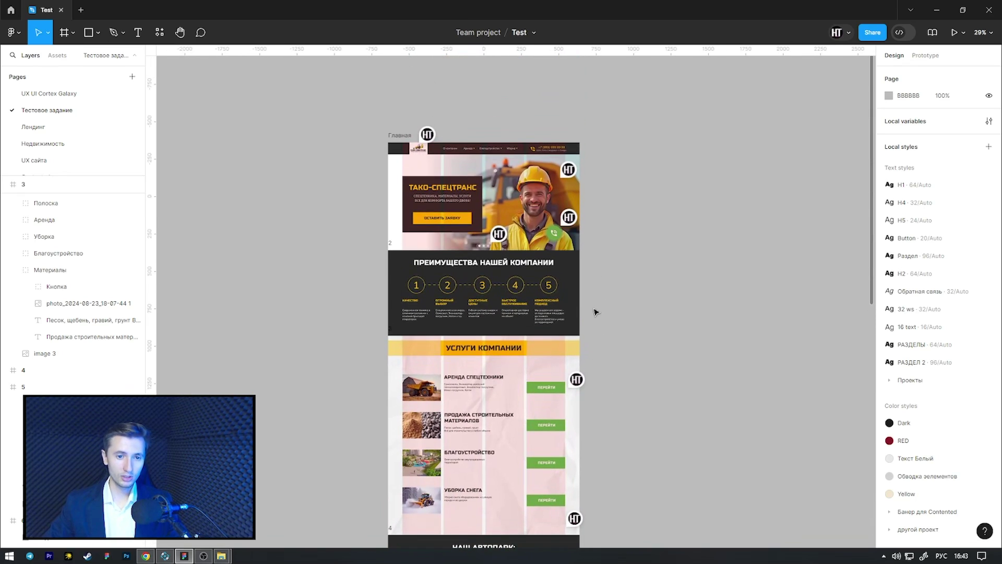
{"action": "scroll", "coordinate": [595, 312], "scroll_direction": "up", "scroll_amount": 2, "text": "ctrl"}
{"action": "scroll", "coordinate": [595, 313], "scroll_direction": "up", "scroll_amount": 3, "text": "ctrl"}
{"action": "scroll", "coordinate": [775, 266], "scroll_direction": "down", "scroll_amount": 1}
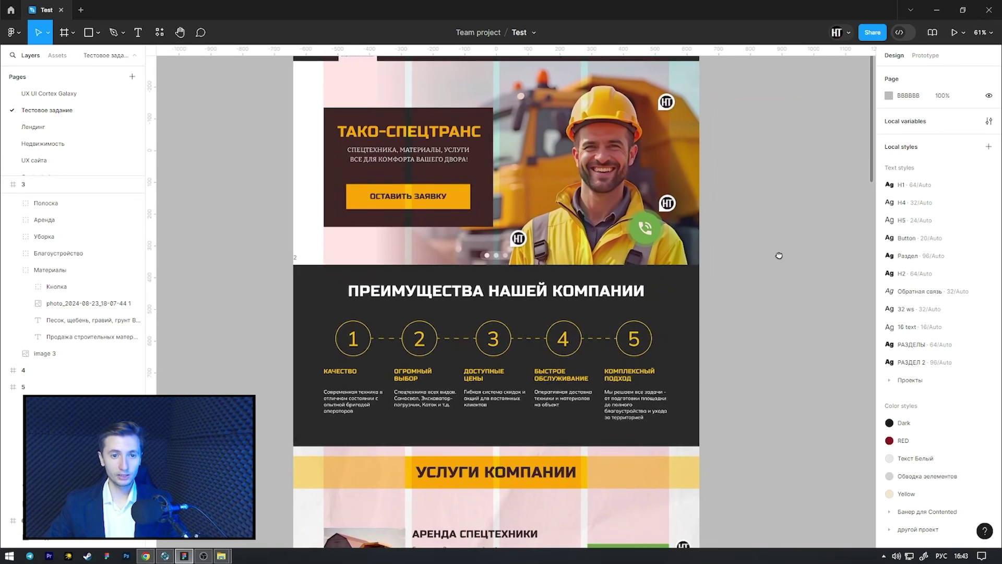
{"action": "left_click_drag", "start_coordinate": [779, 255], "coordinate": [792, 299]}
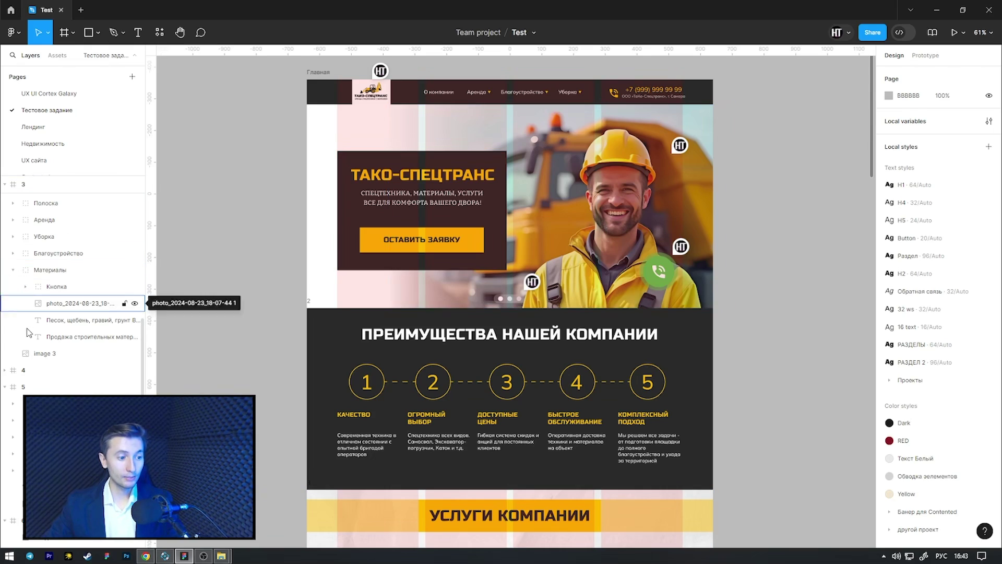
- Collapse the whole layer tree with Alt+L, expand frame 7 and select its Телефон group
{"action": "scroll", "coordinate": [15, 261], "scroll_direction": "up", "scroll_amount": 10}
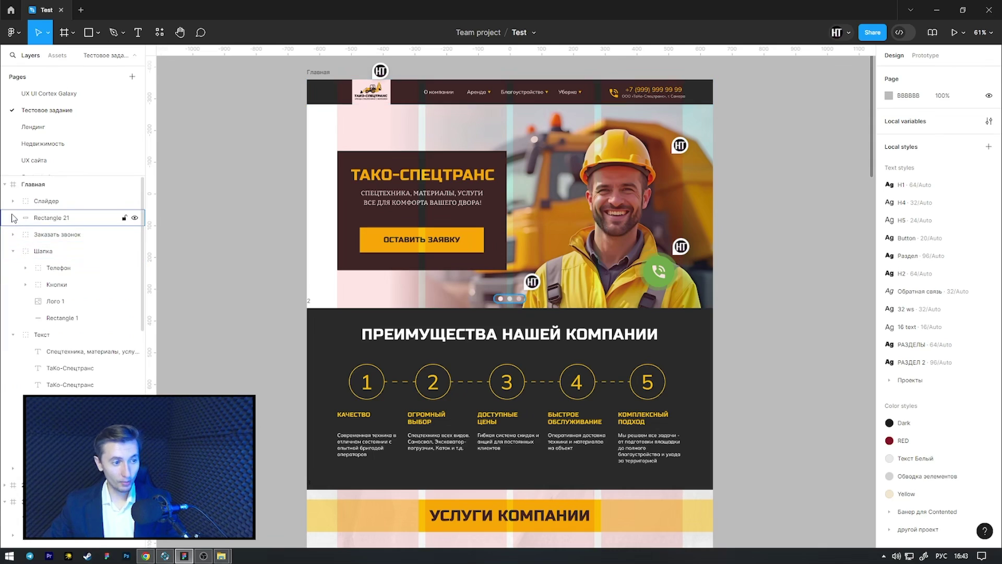
{"action": "key", "text": "alt+l"}
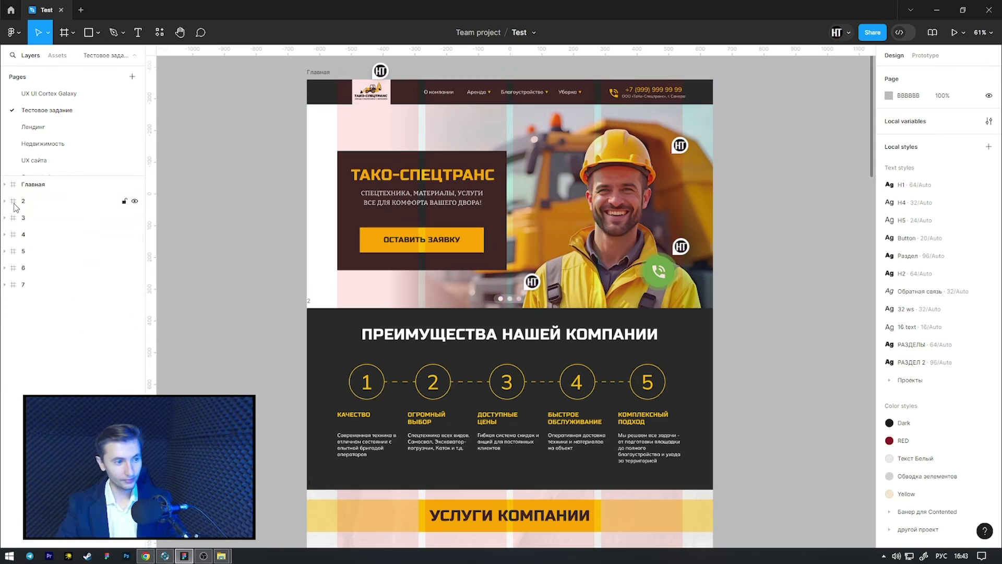
{"action": "left_click", "coordinate": [4, 285]}
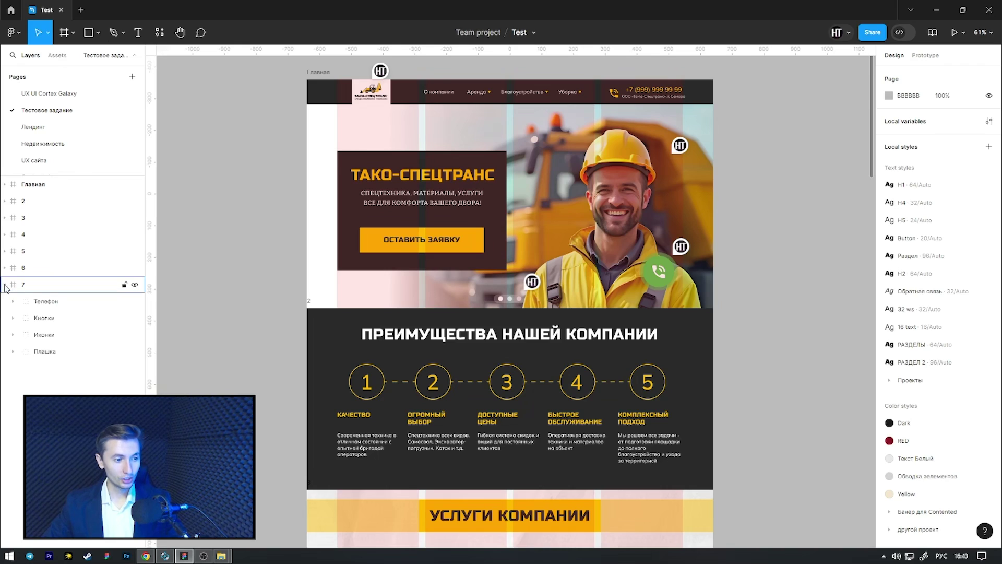
{"action": "left_click", "coordinate": [49, 307]}
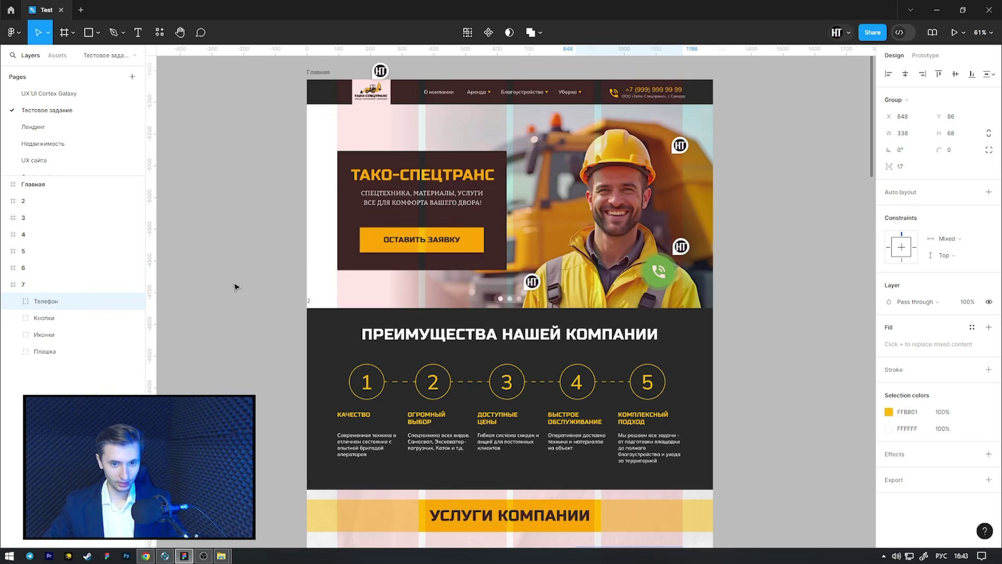
- Select frame 7's groups from Телефон to Плашка together, then deselect them
{"action": "left_click", "coordinate": [42, 317]}
{"action": "left_click", "coordinate": [45, 352]}
{"action": "left_click", "coordinate": [46, 302]}
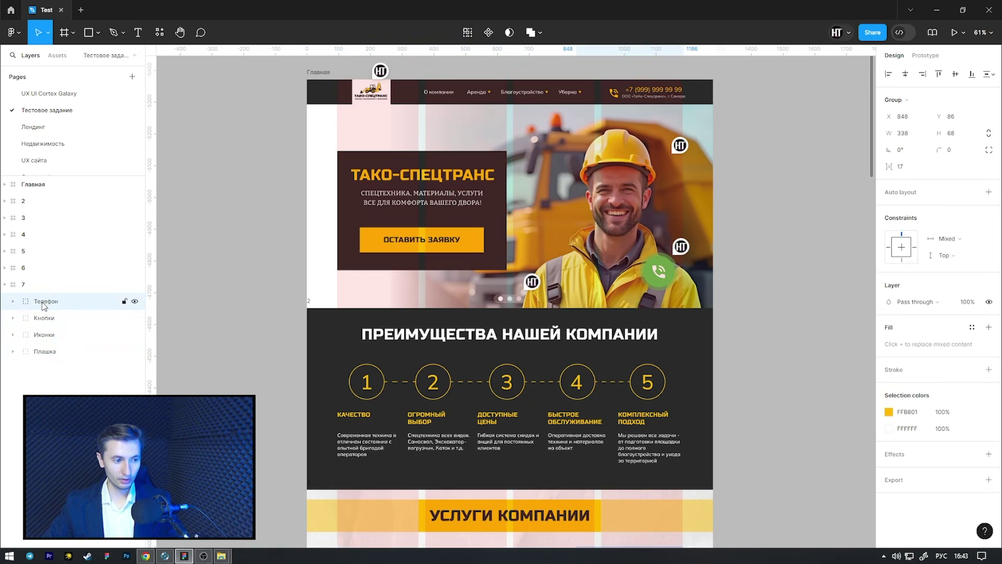
{"action": "left_click", "coordinate": [47, 352]}
{"action": "left_click", "coordinate": [47, 352]}
{"action": "left_click", "coordinate": [50, 303], "text": "shift"}
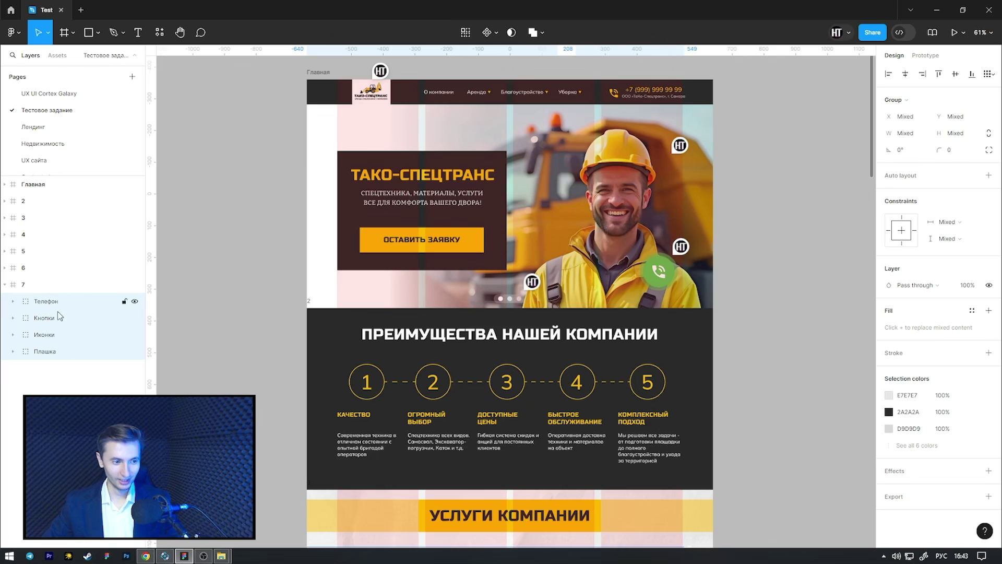
{"action": "left_click", "coordinate": [227, 252]}
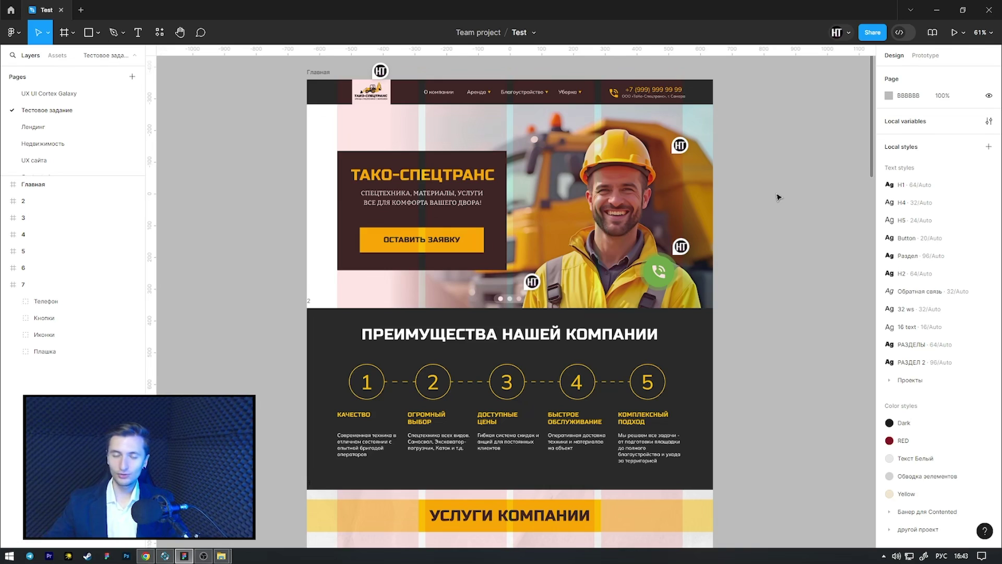
{"action": "scroll", "coordinate": [776, 196], "scroll_direction": "down", "scroll_amount": 8}
{"action": "scroll", "coordinate": [777, 200], "scroll_direction": "down", "scroll_amount": 9}
{"action": "scroll", "coordinate": [778, 204], "scroll_direction": "down", "scroll_amount": 5}
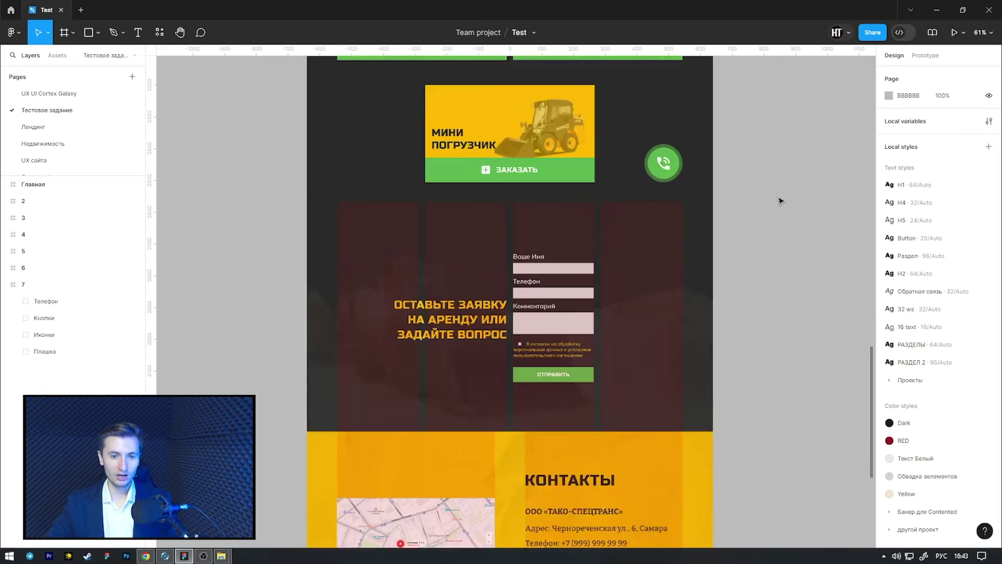
{"action": "scroll", "coordinate": [780, 210], "scroll_direction": "down", "scroll_amount": 1}
{"action": "scroll", "coordinate": [780, 210], "scroll_direction": "down", "scroll_amount": 5}
{"action": "scroll", "coordinate": [635, 188], "scroll_direction": "up", "scroll_amount": 5}
{"action": "scroll", "coordinate": [635, 193], "scroll_direction": "up", "scroll_amount": 5}
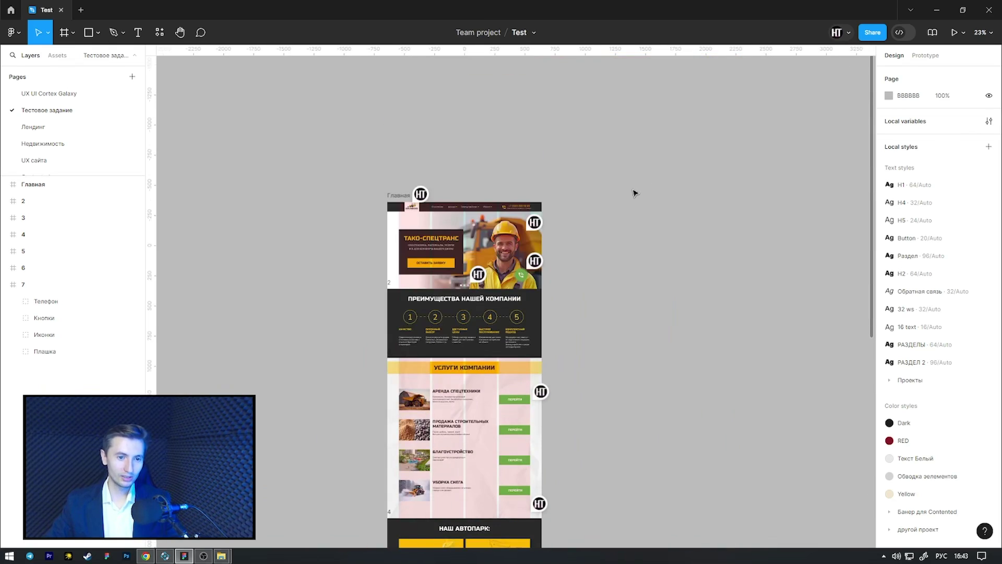
{"action": "scroll", "coordinate": [347, 205], "scroll_direction": "up", "scroll_amount": 5}
{"action": "scroll", "coordinate": [627, 292], "scroll_direction": "down", "scroll_amount": 3}
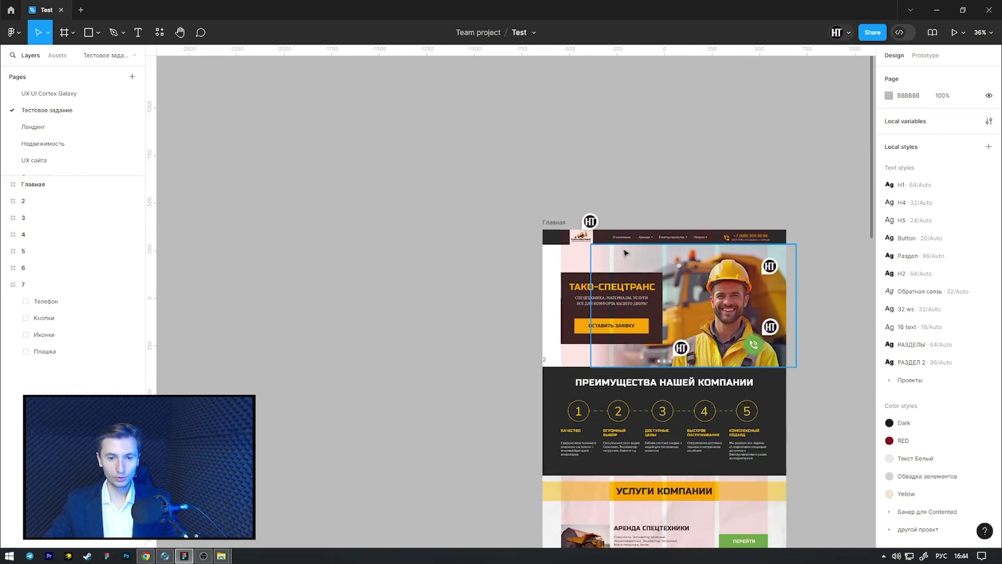
{"action": "scroll", "coordinate": [826, 318], "scroll_direction": "down", "scroll_amount": 3}
{"action": "scroll", "coordinate": [727, 226], "scroll_direction": "up", "scroll_amount": 3}
{"action": "scroll", "coordinate": [727, 333], "scroll_direction": "down", "scroll_amount": 1}
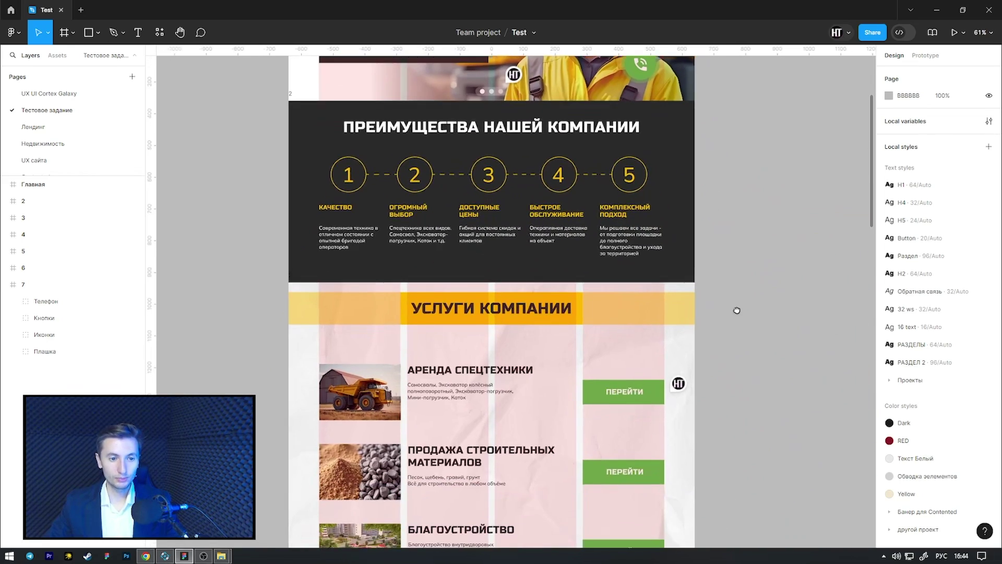
{"action": "scroll", "coordinate": [738, 309], "scroll_direction": "up", "scroll_amount": 1}
{"action": "scroll", "coordinate": [760, 256], "scroll_direction": "up", "scroll_amount": 5}
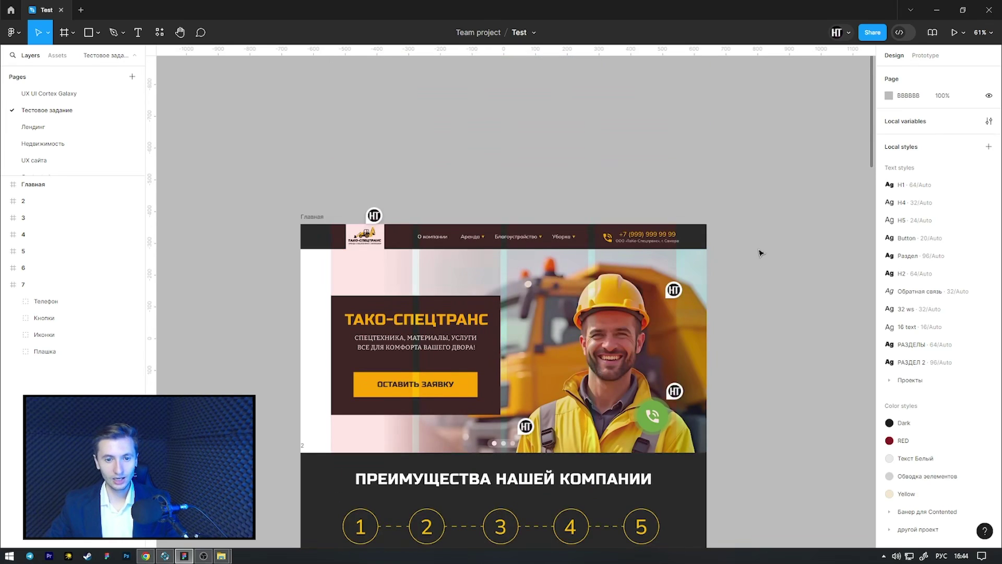
{"action": "scroll", "coordinate": [760, 256], "scroll_direction": "down", "scroll_amount": 3}
{"action": "left_click_drag", "start_coordinate": [758, 225], "coordinate": [783, 309]}
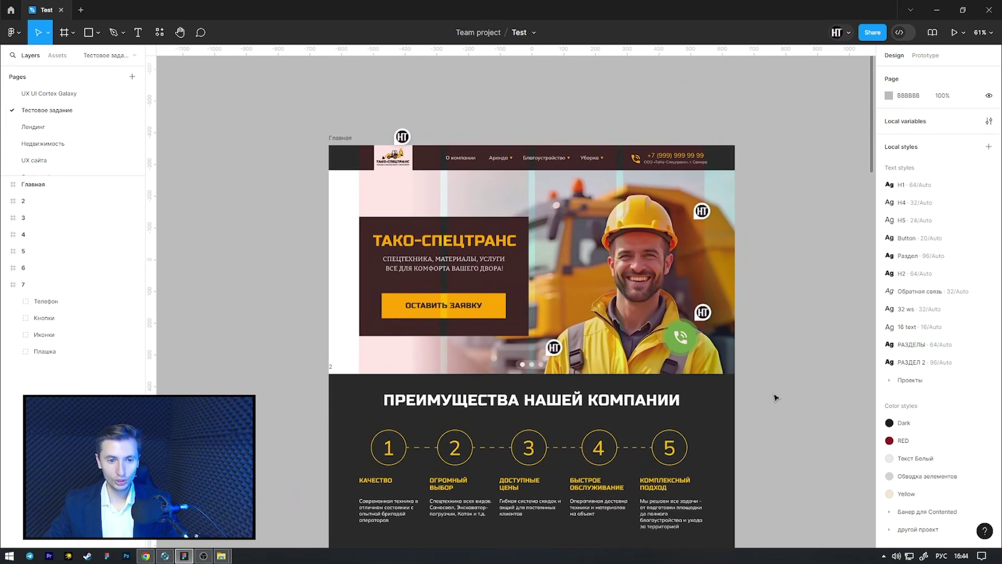
{"action": "scroll", "coordinate": [775, 398], "scroll_direction": "down", "scroll_amount": 5}
{"action": "scroll", "coordinate": [775, 398], "scroll_direction": "down", "scroll_amount": 3}
{"action": "scroll", "coordinate": [774, 398], "scroll_direction": "down", "scroll_amount": 2}
{"action": "scroll", "coordinate": [773, 400], "scroll_direction": "down", "scroll_amount": 3}
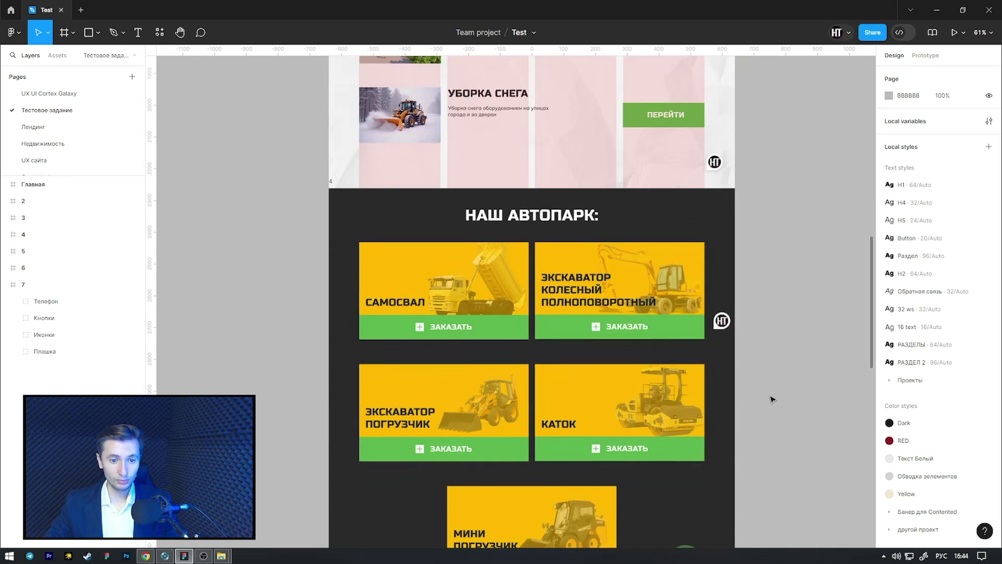
{"action": "scroll", "coordinate": [773, 399], "scroll_direction": "down", "scroll_amount": 5}
{"action": "scroll", "coordinate": [772, 399], "scroll_direction": "down", "scroll_amount": 4}
{"action": "scroll", "coordinate": [773, 401], "scroll_direction": "up", "scroll_amount": 3}
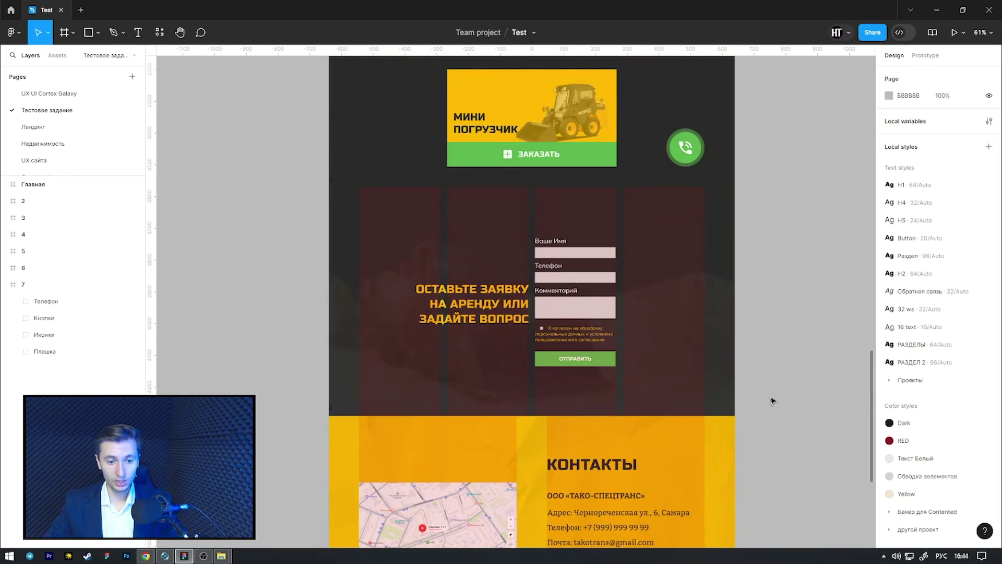